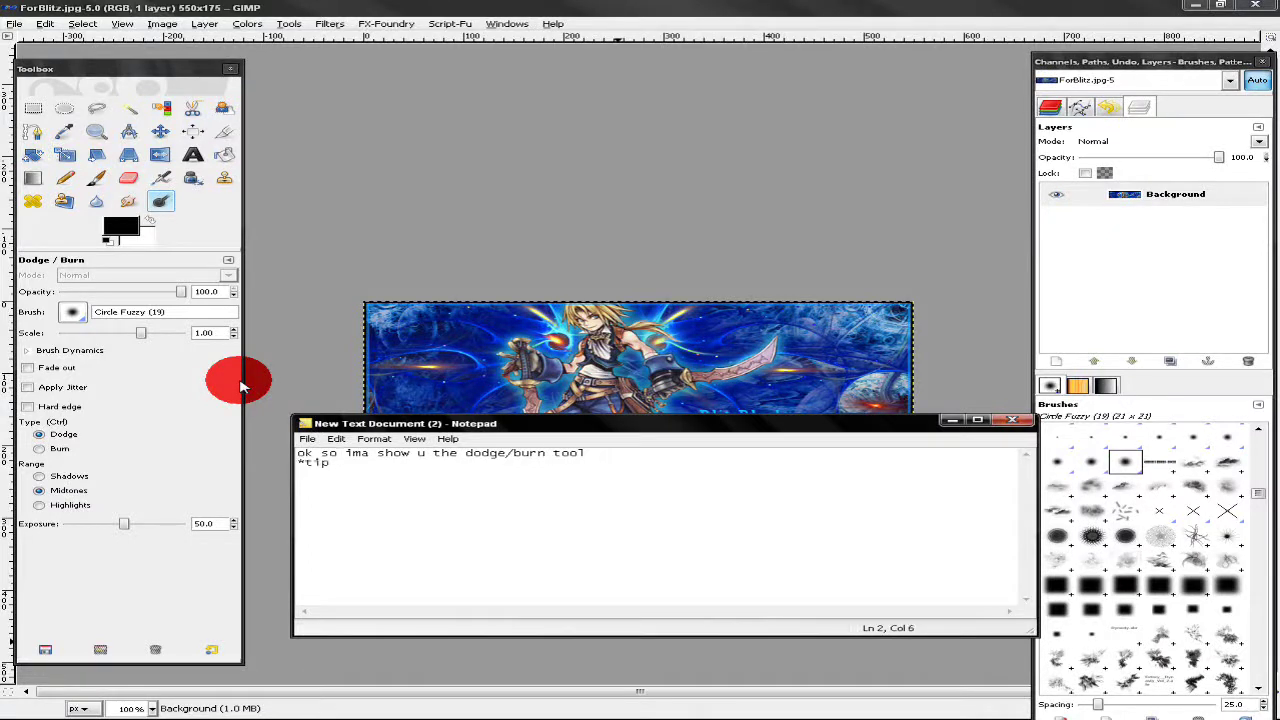
Step: Note that sharpen sits around 60 in GIMP, dodge needs 20/30 exposure, and burn can stay at 50
text(ep)
text(en in ps is)
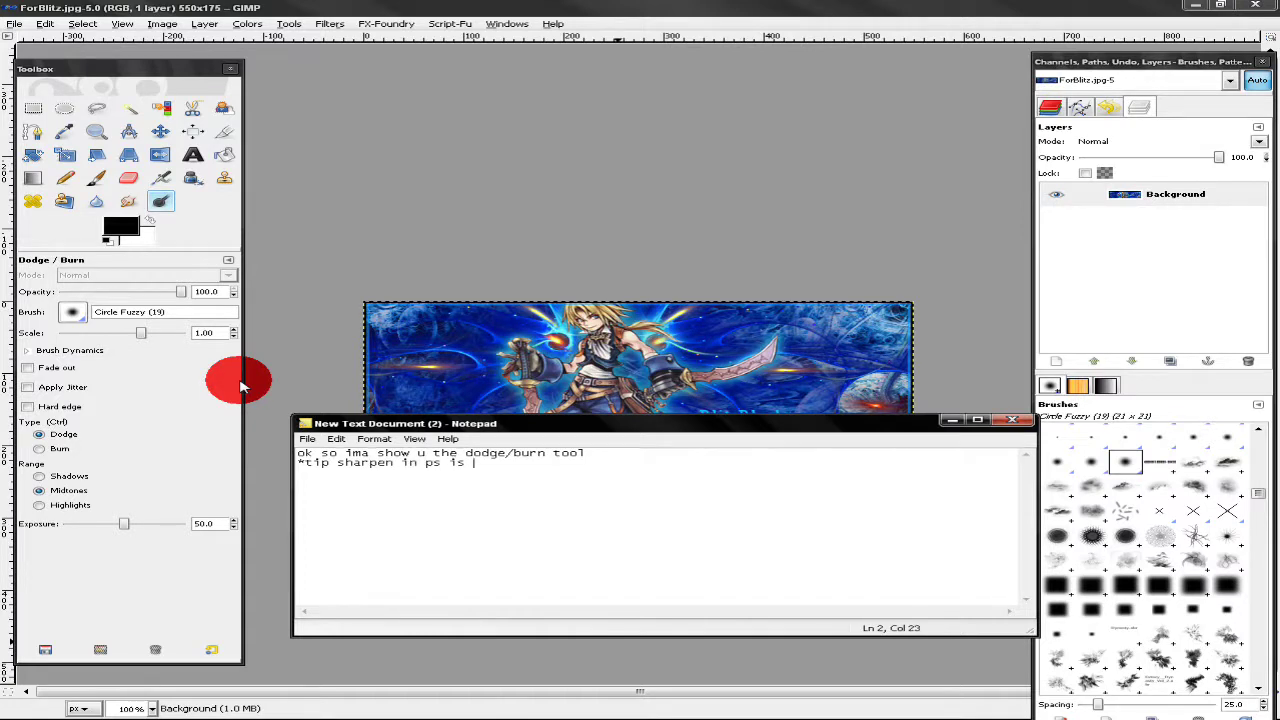
text(around 6)
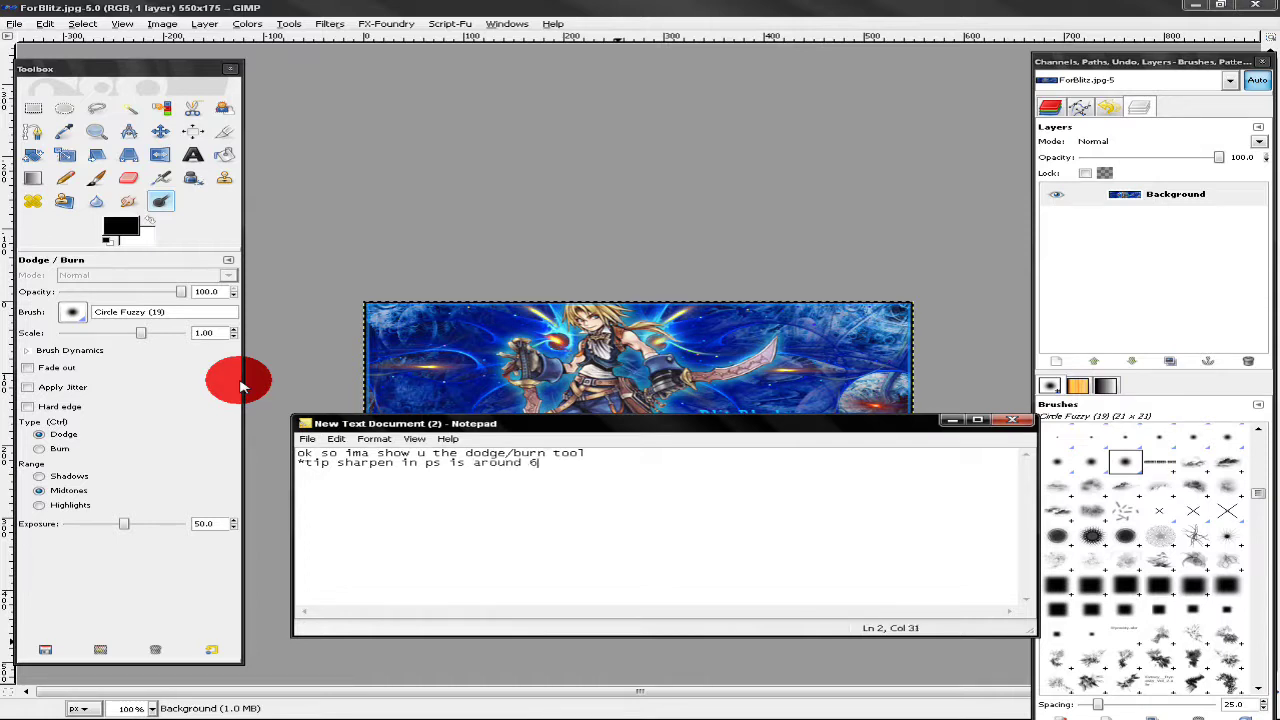
text(0 in gimp)
text( cus gimp i)
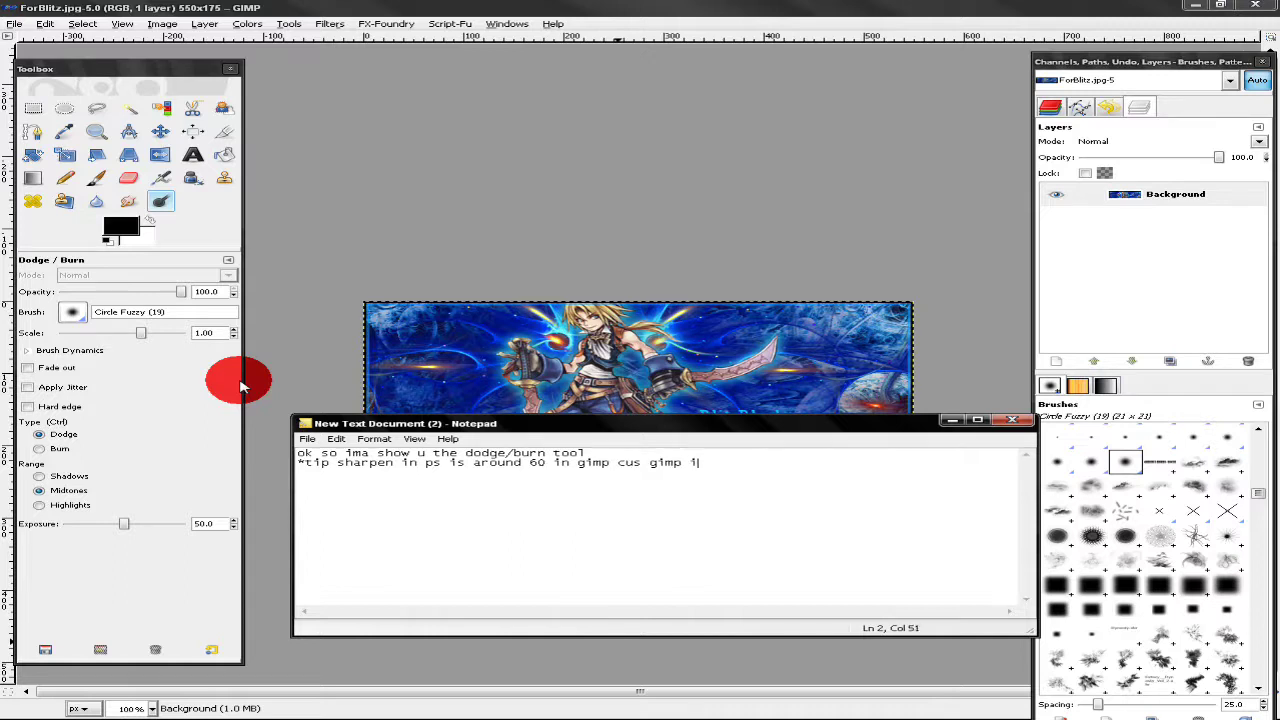
text(s awesome too)
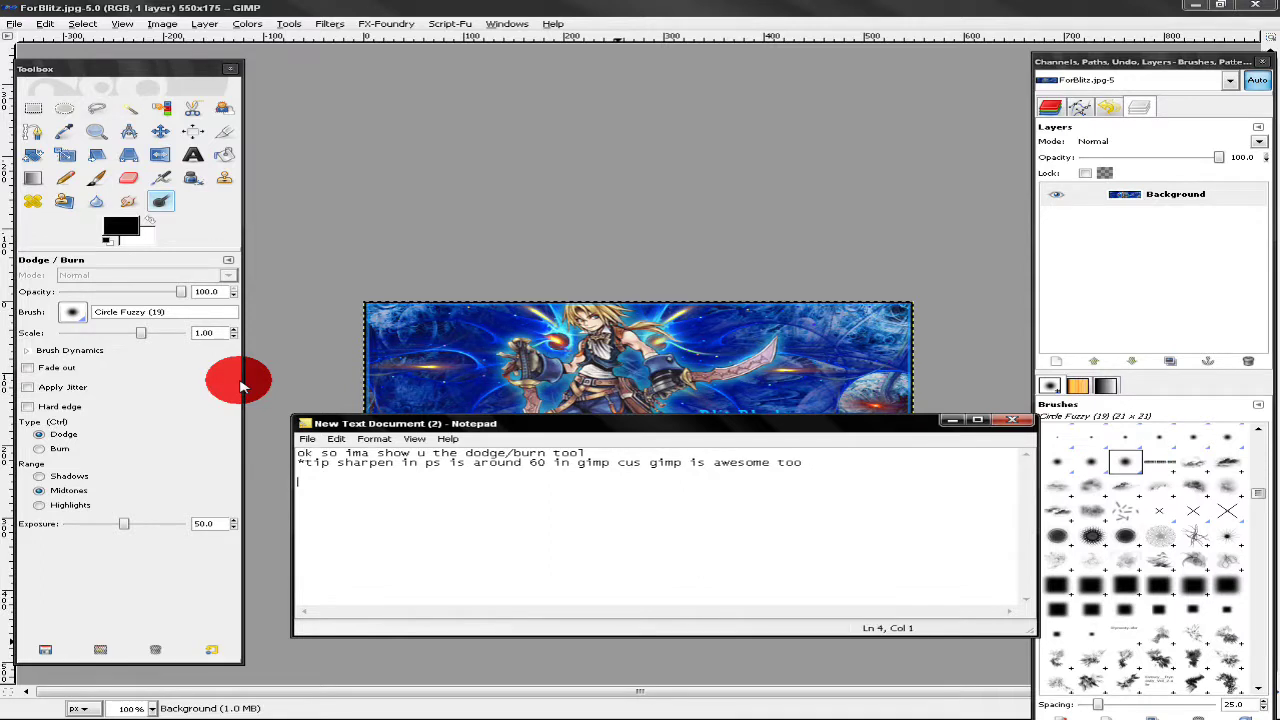
text(k so yea dodge )
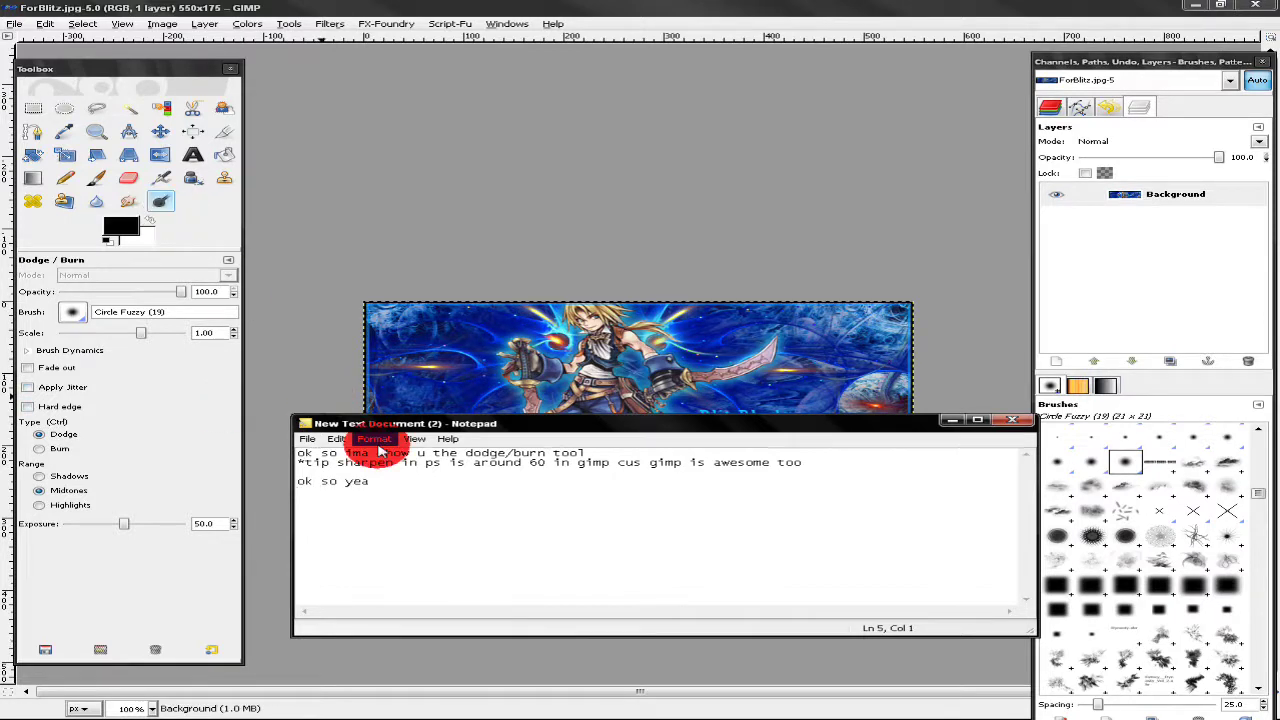
text(u wan)
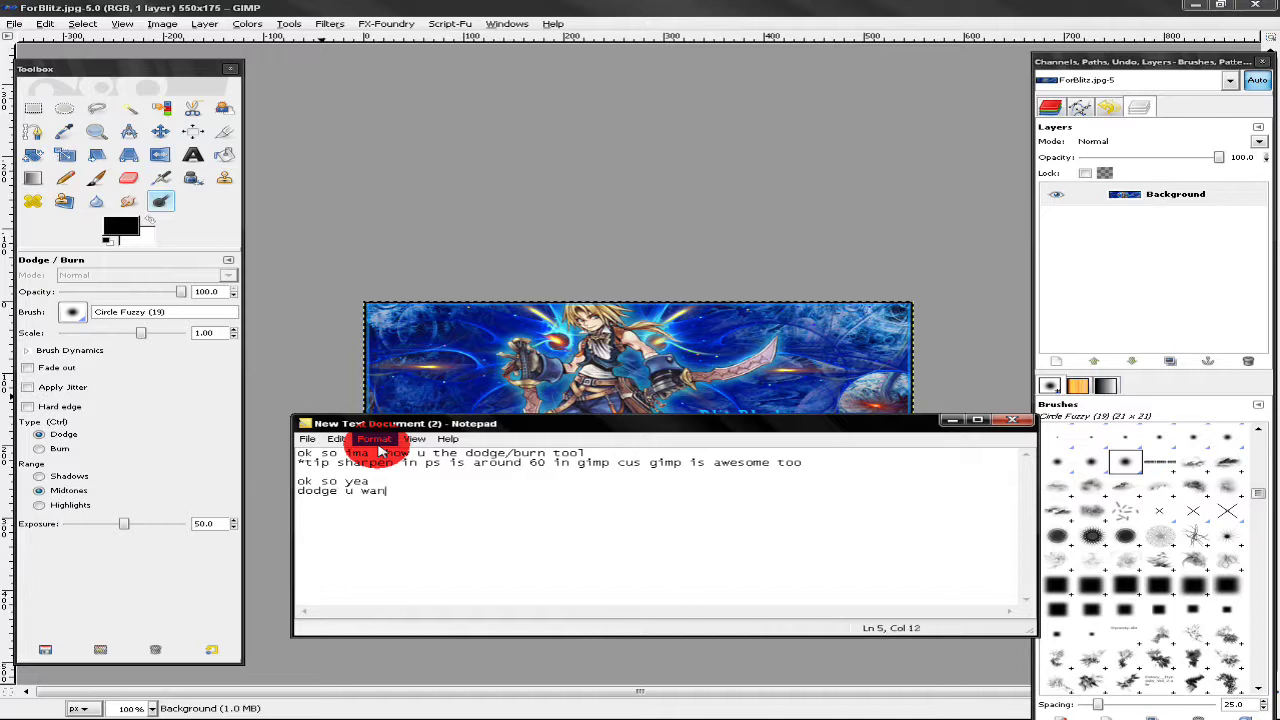
text(t it around 20)
text(/30 expos)
text(ure)
key(Return)
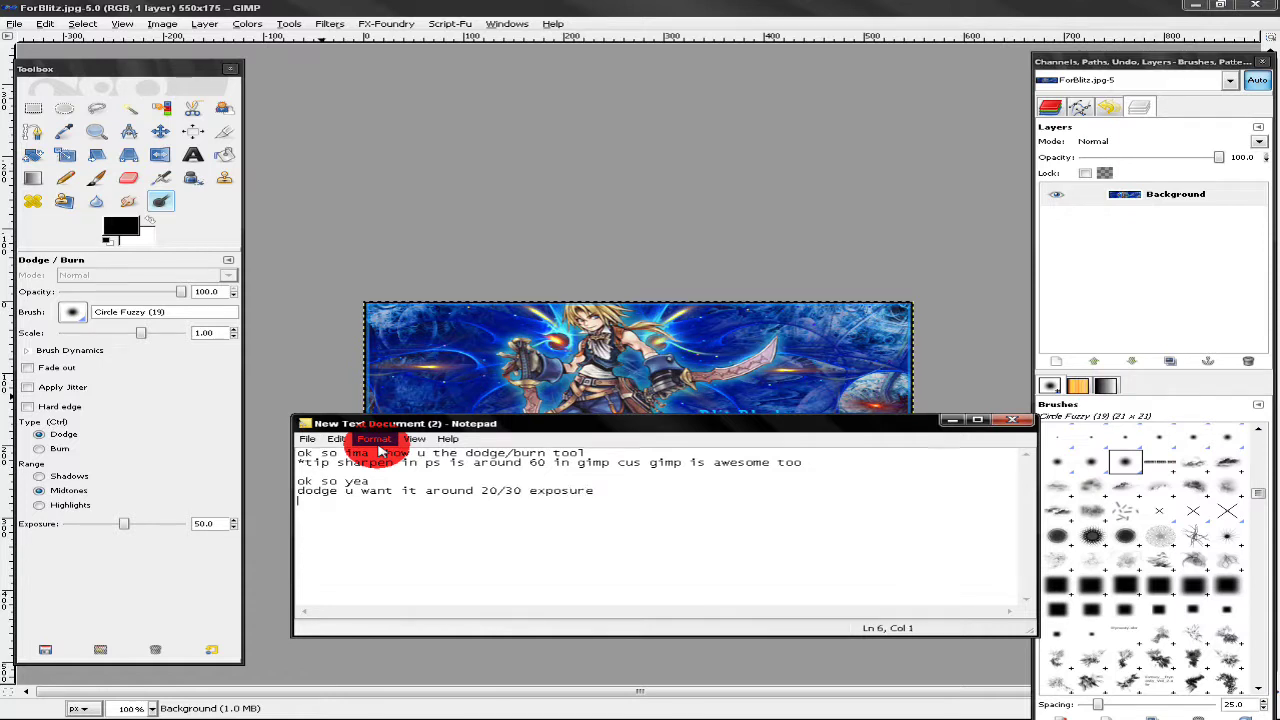
text(burn u)
text( can leave it at 50)
Step: Duplicate the Background layer and lighten a spot on the banner with the Dodge/Burn tool
click(685, 718)
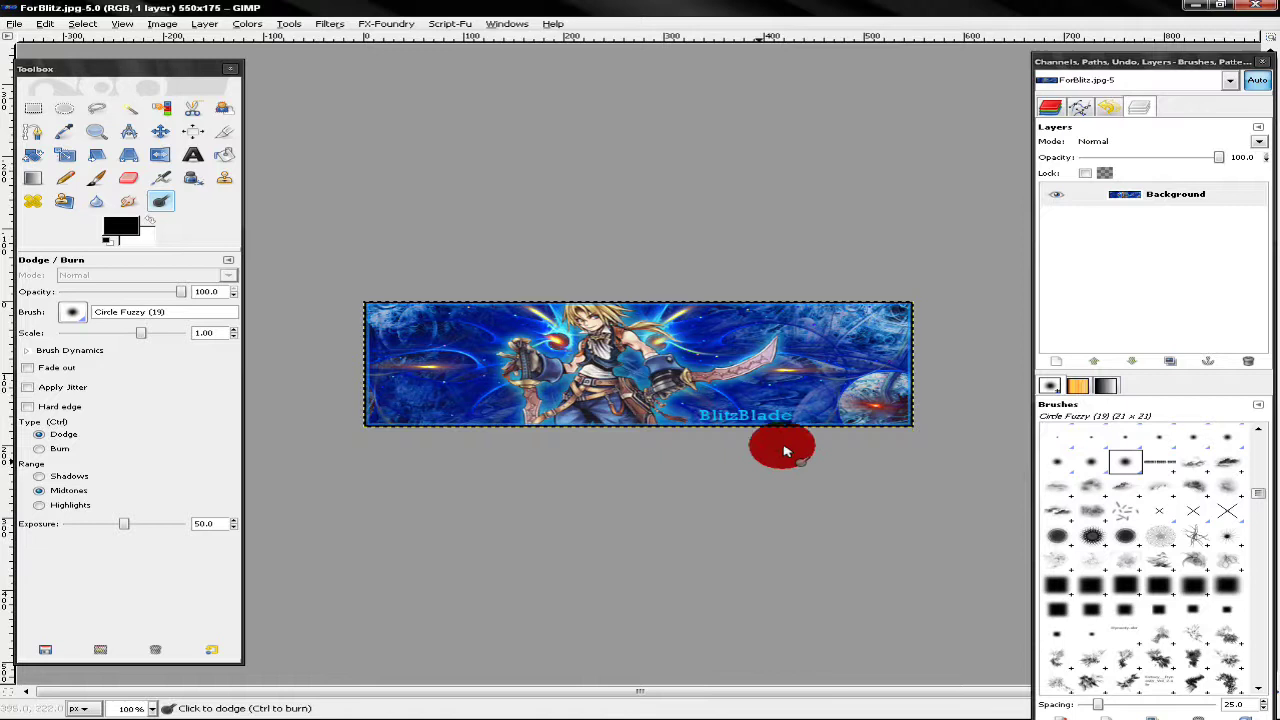
right_click(1148, 215)
click(1132, 252)
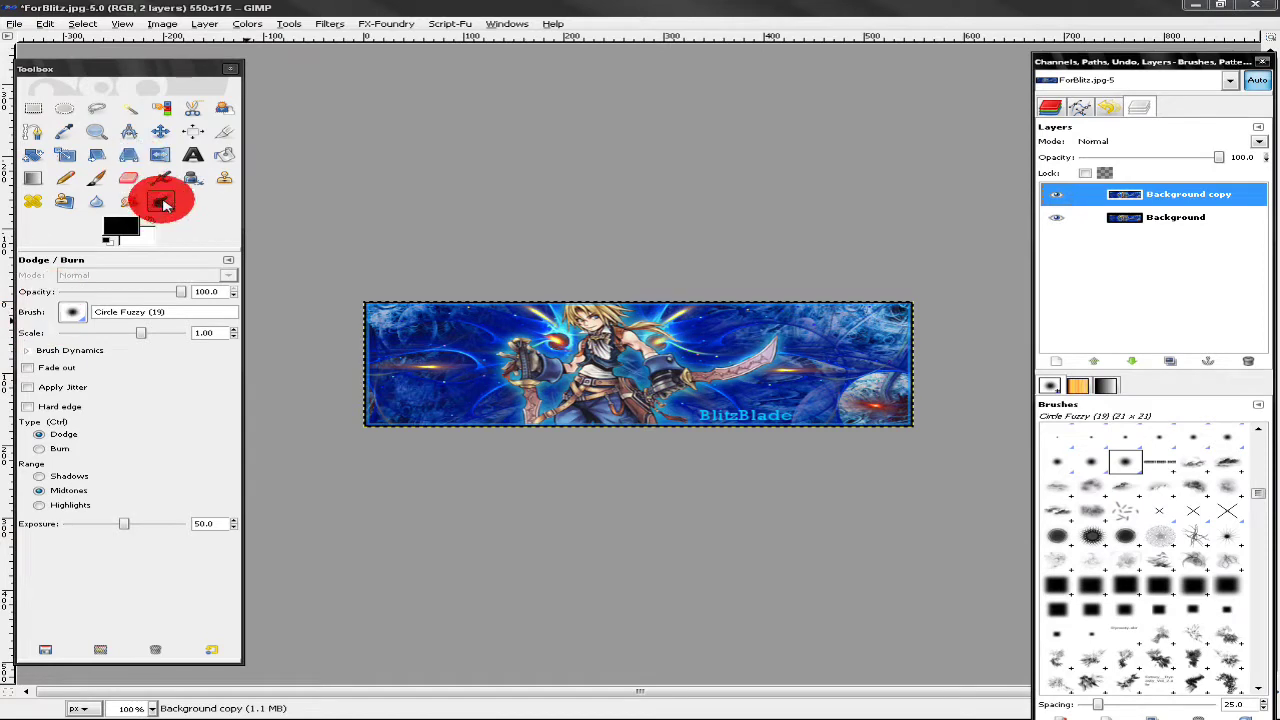
click(162, 202)
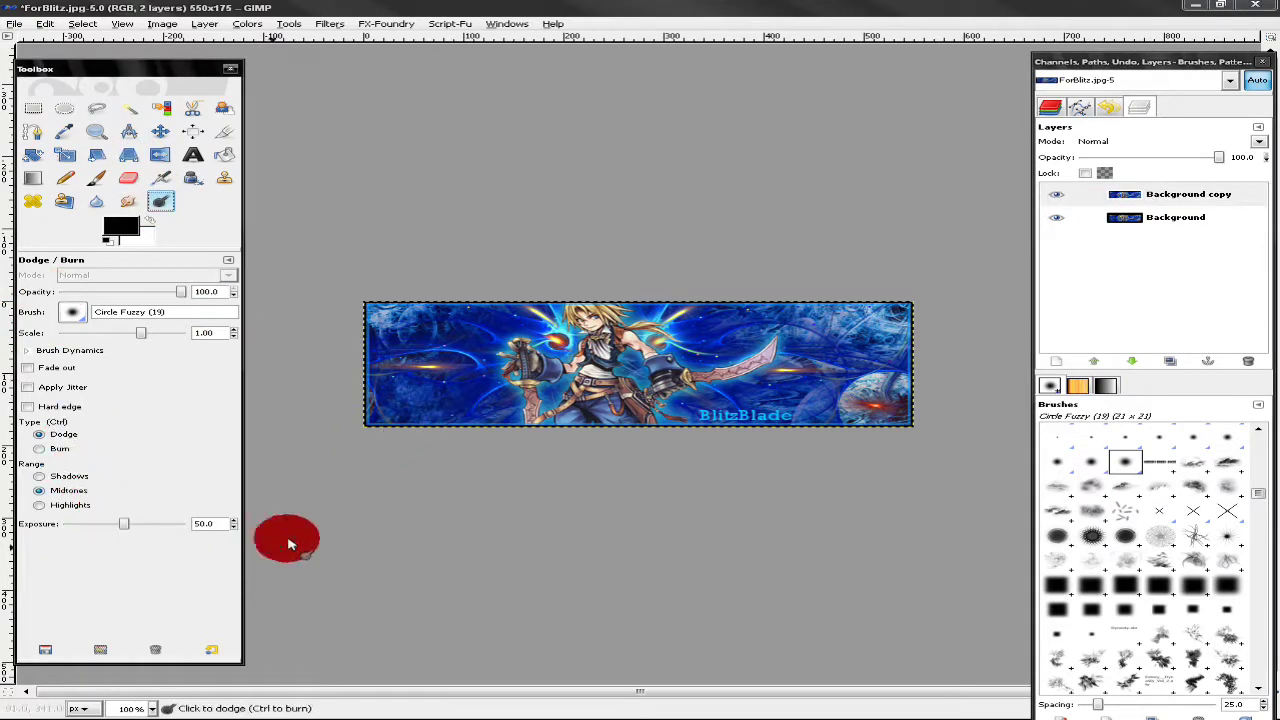
click(514, 366)
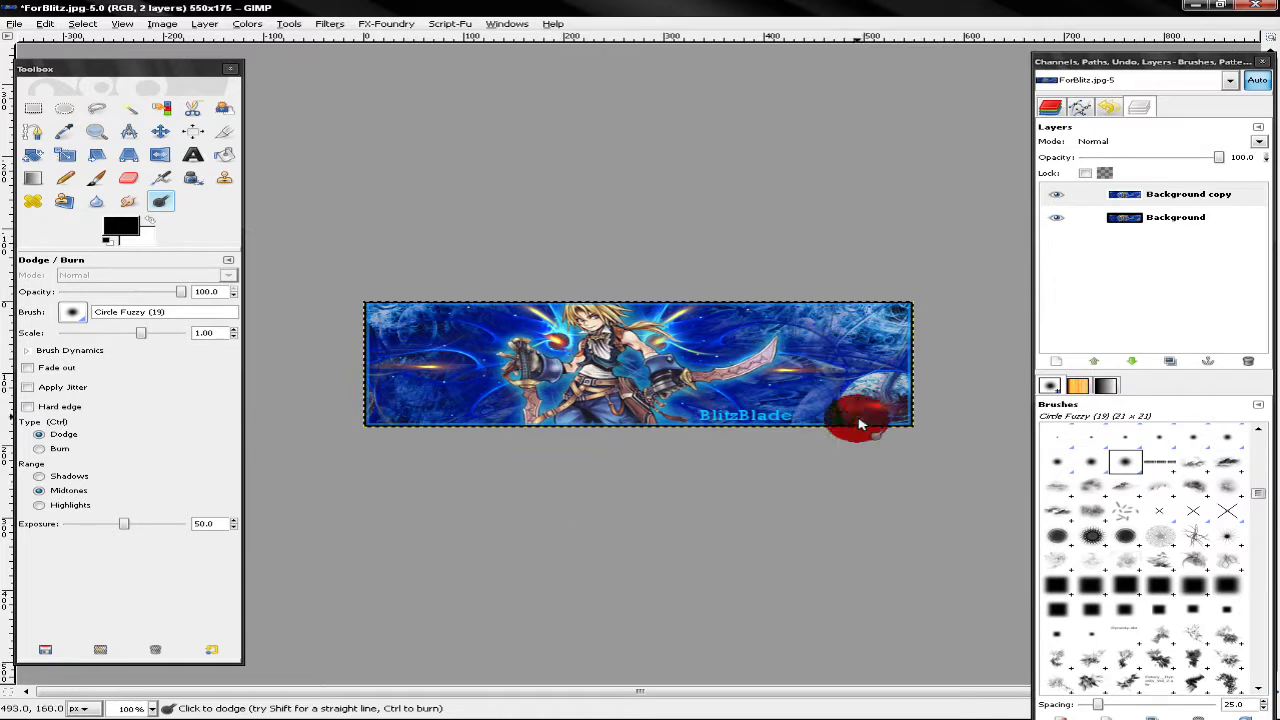
Step: Merge Background copy down into Background, then duplicate the Background layer again
click(697, 711)
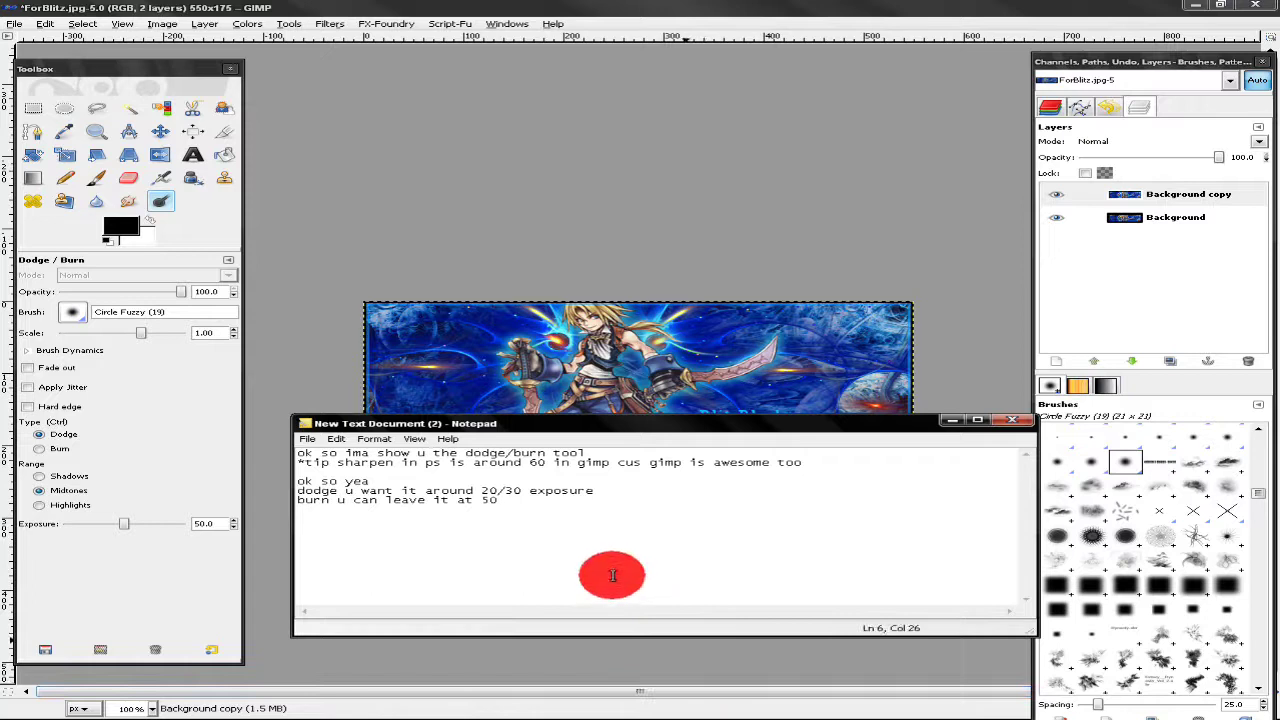
click(952, 419)
right_click(1160, 198)
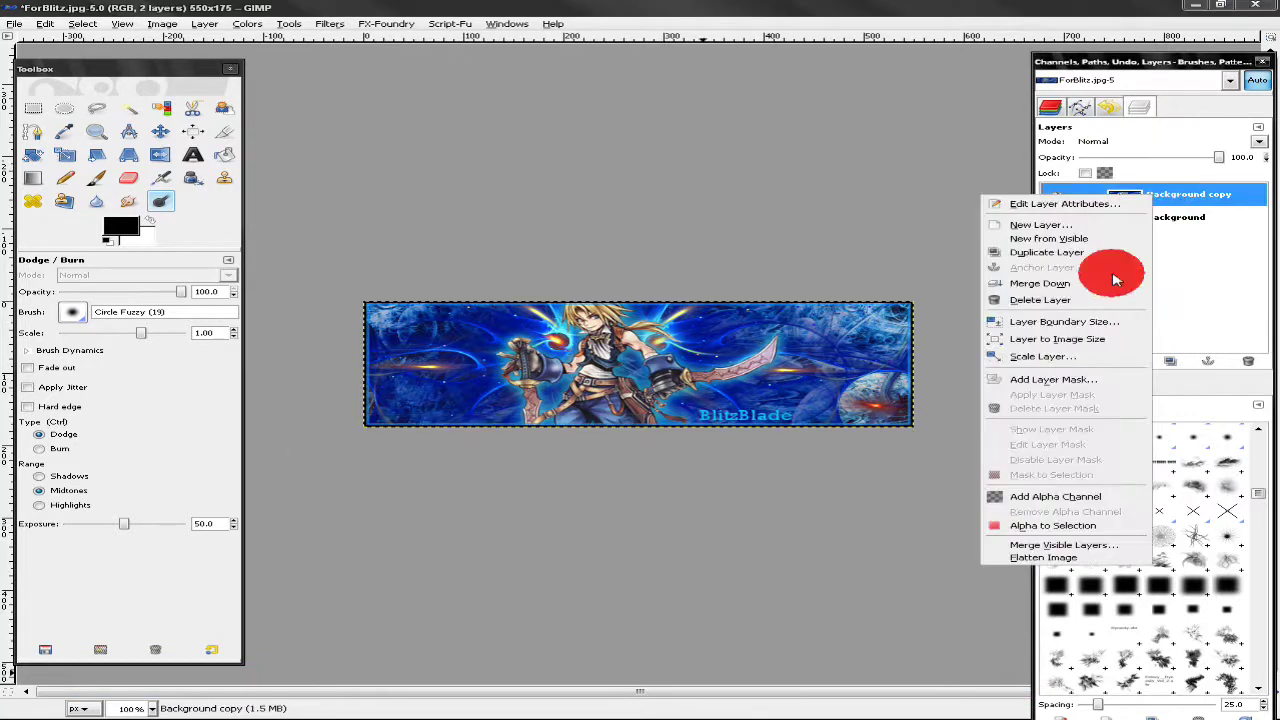
click(1138, 280)
right_click(1186, 194)
click(1150, 248)
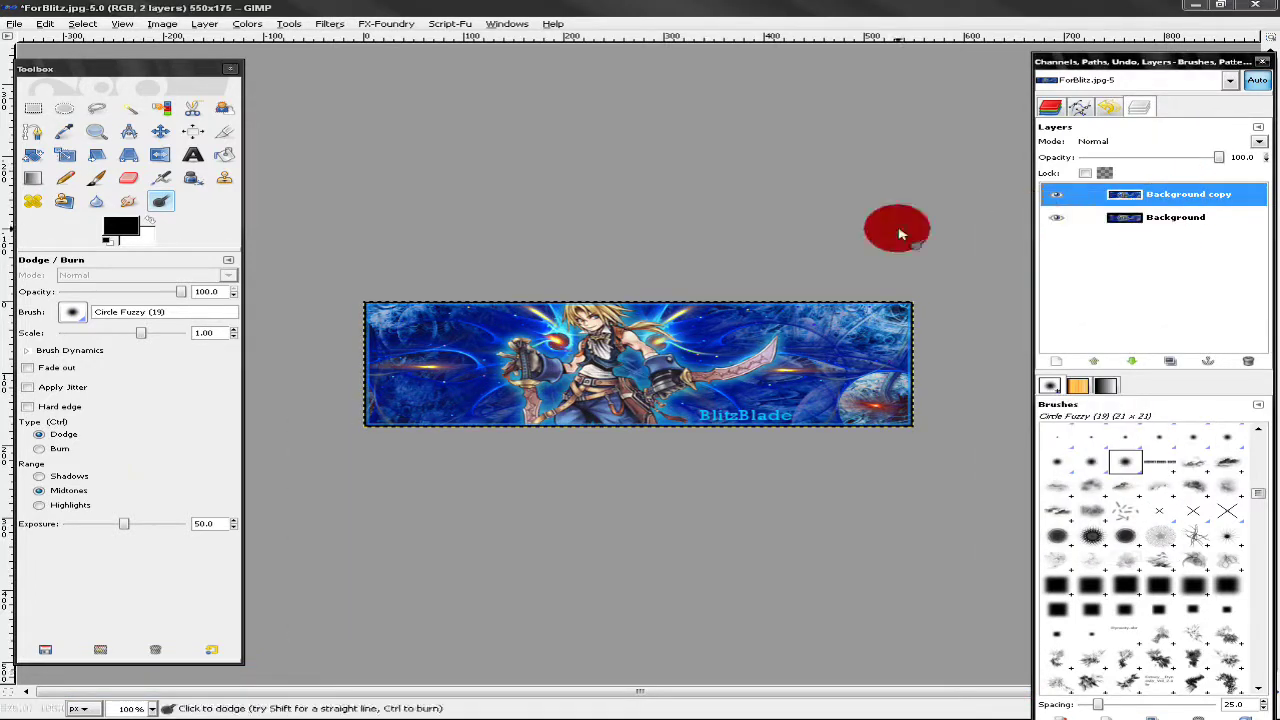
Step: Dodge the character's bottom edge at exposure 20, then burn the left edge and top-left corner at 50
drag(83, 530, 90, 524)
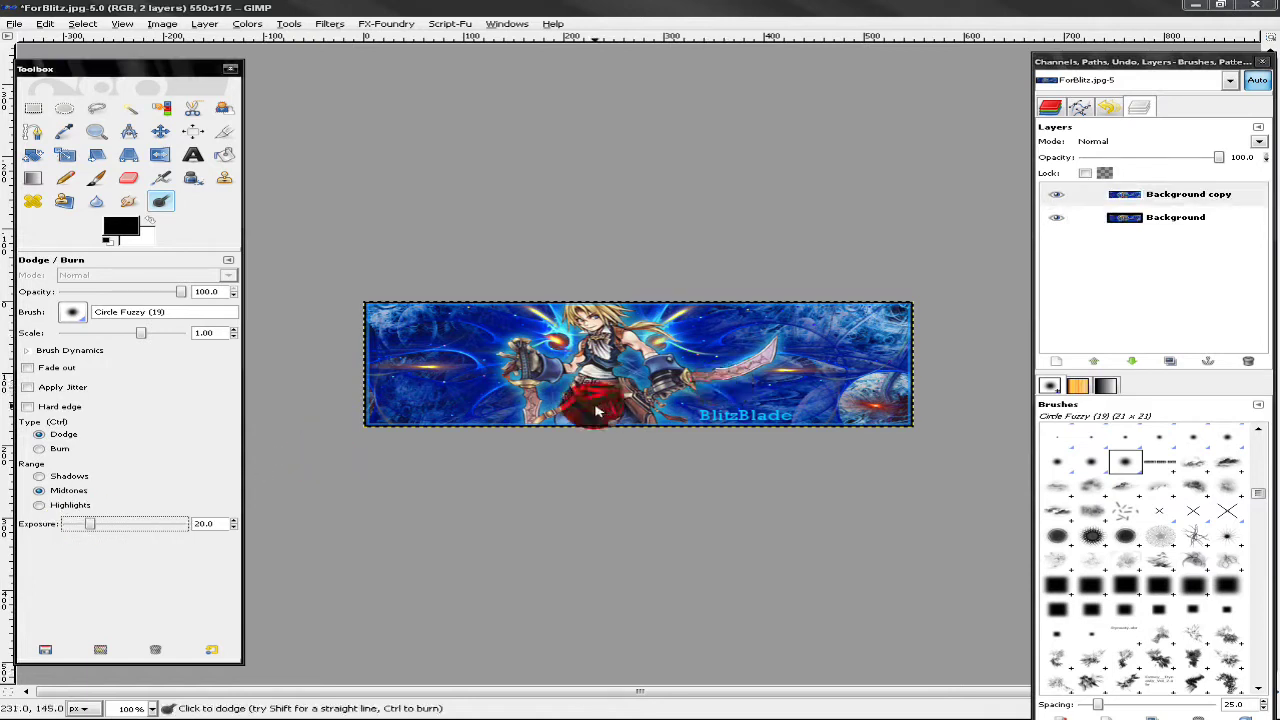
drag(537, 425, 532, 432)
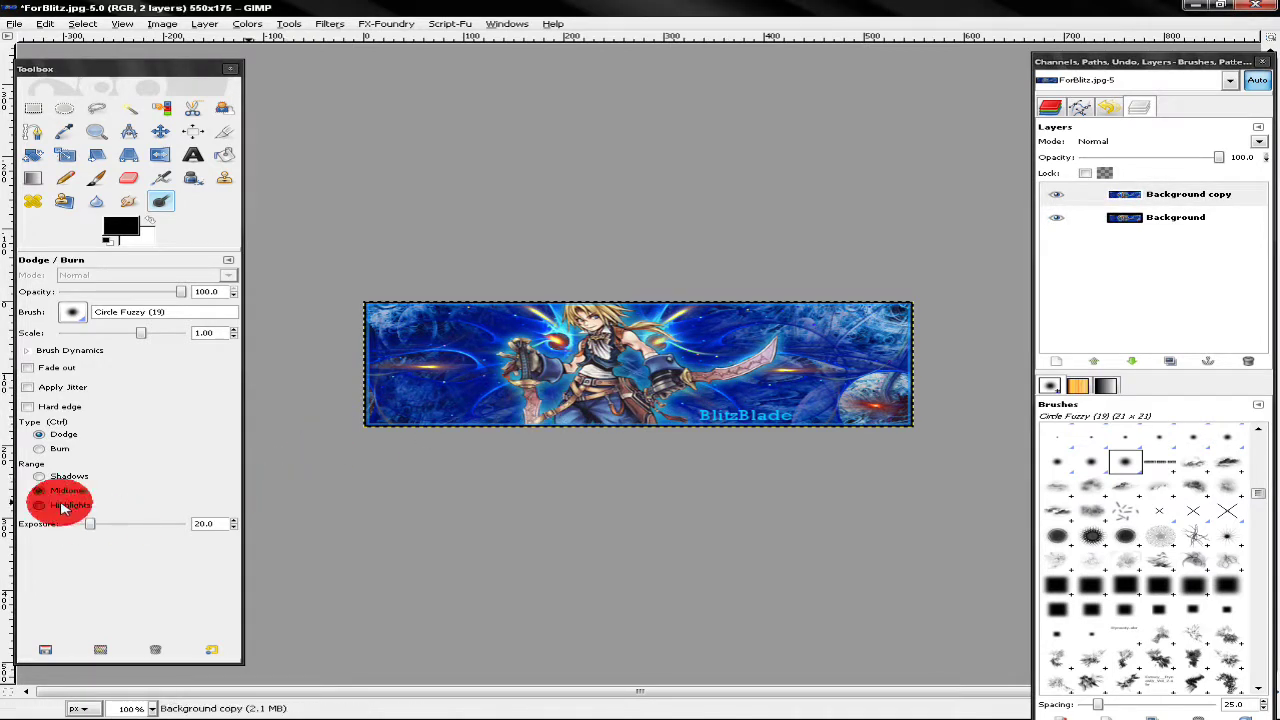
click(62, 452)
click(160, 523)
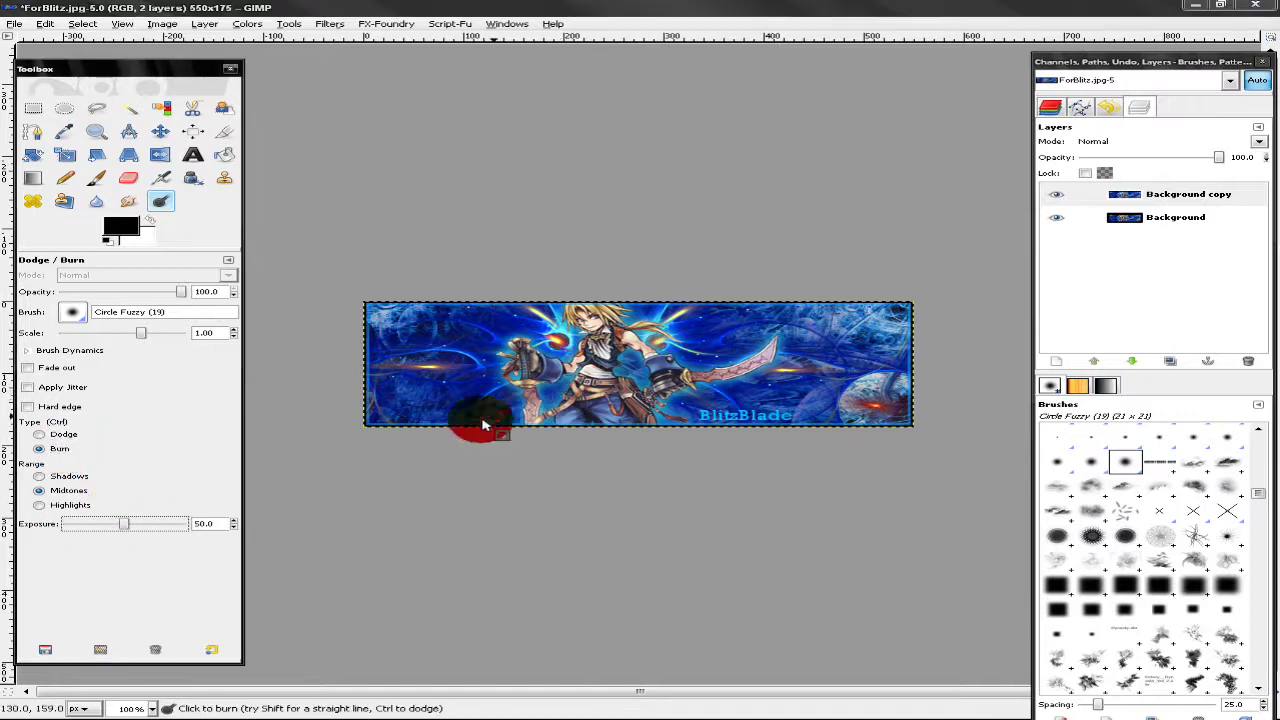
drag(388, 411, 378, 316)
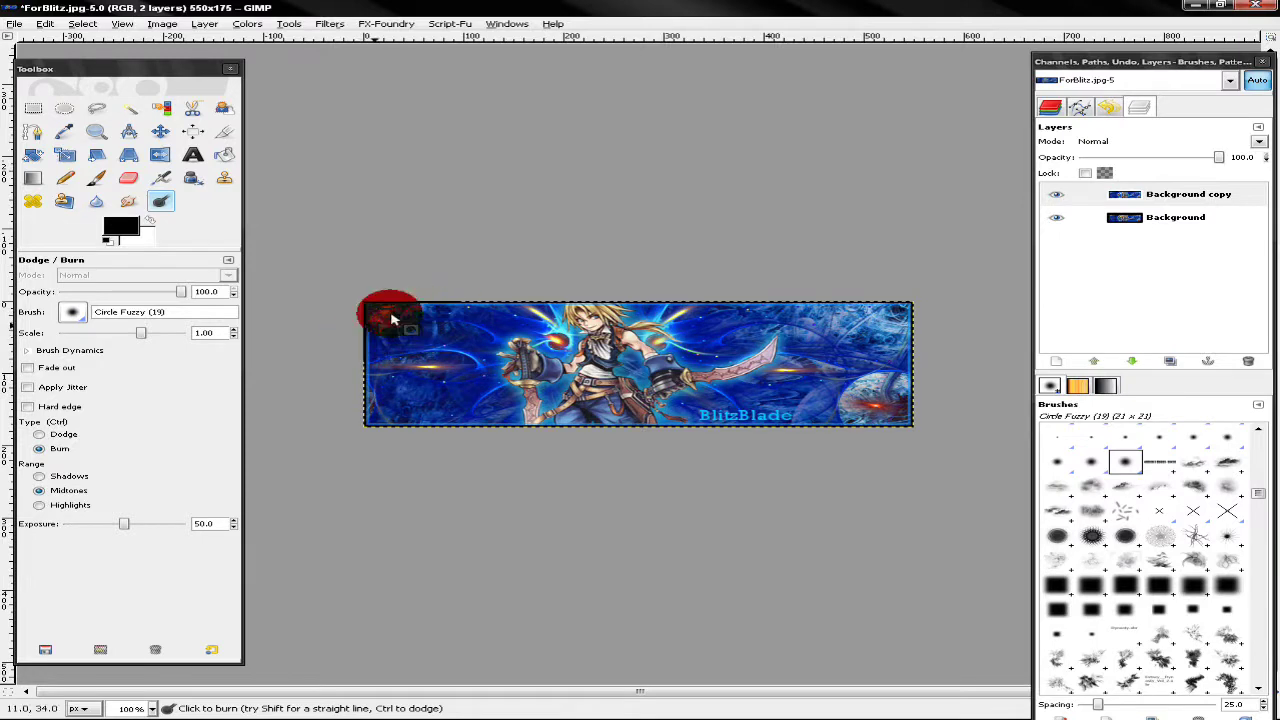
mouse_move(378, 316)
mouse_down()
mouse_move(385, 295)
mouse_move(343, 334)
mouse_move(523, 289)
mouse_move(396, 374)
mouse_move(443, 414)
mouse_move(486, 423)
mouse_move(514, 400)
mouse_move(737, 366)
mouse_move(672, 382)
mouse_up()
Step: Return to Dodge at exposure 20 and lighten the red sphere area
click(64, 434)
drag(124, 524, 83, 530)
mouse_move(788, 344)
mouse_down()
mouse_move(757, 349)
mouse_move(755, 365)
mouse_move(766, 351)
mouse_up()
click(771, 712)
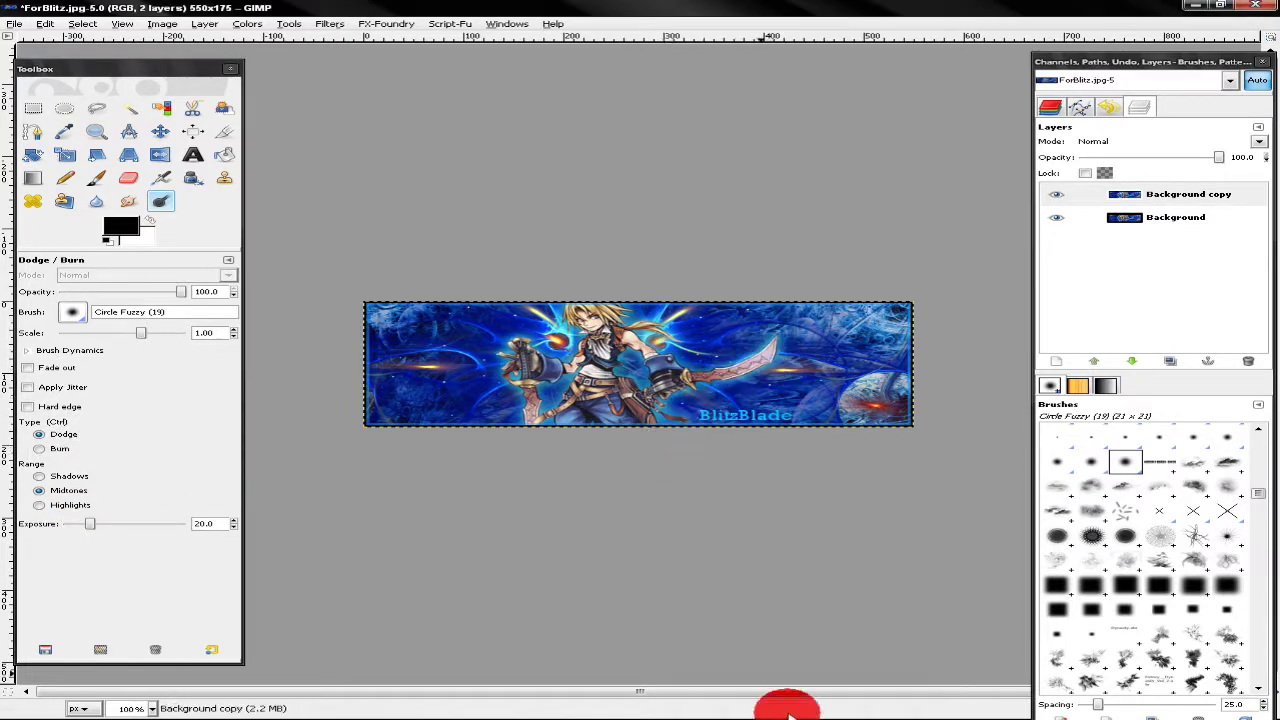
Step: Add a note that these settings keep colours blended and small dodge/burn touches make a difference
key(Return)
text(at)
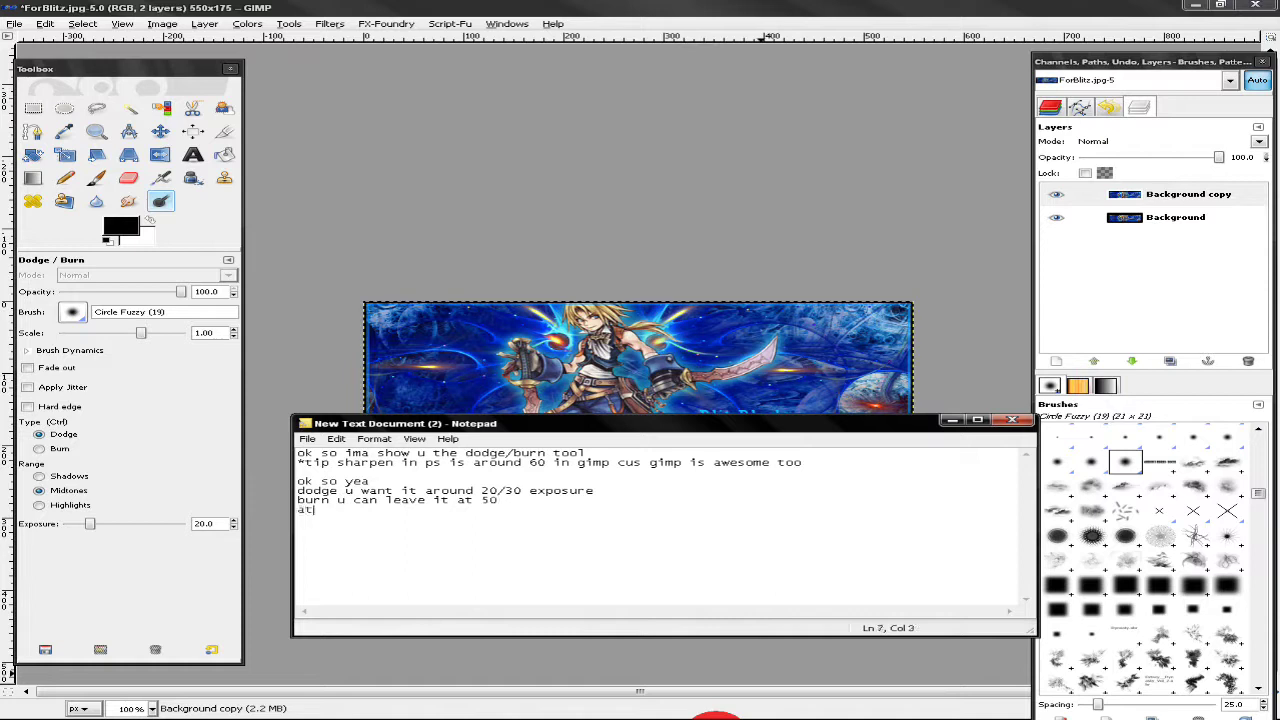
text( those )
text(settging)
key(BackSpace)
text(ings the )
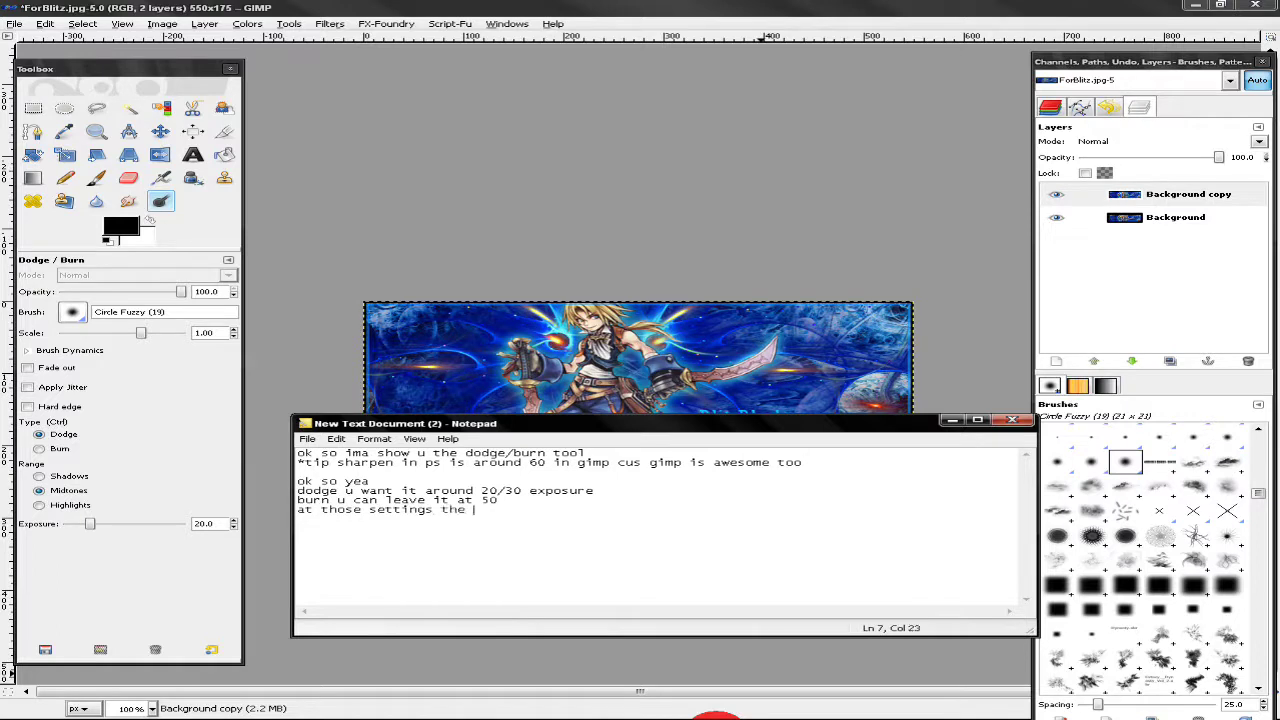
text(dodge doesnt )
text(remove the )
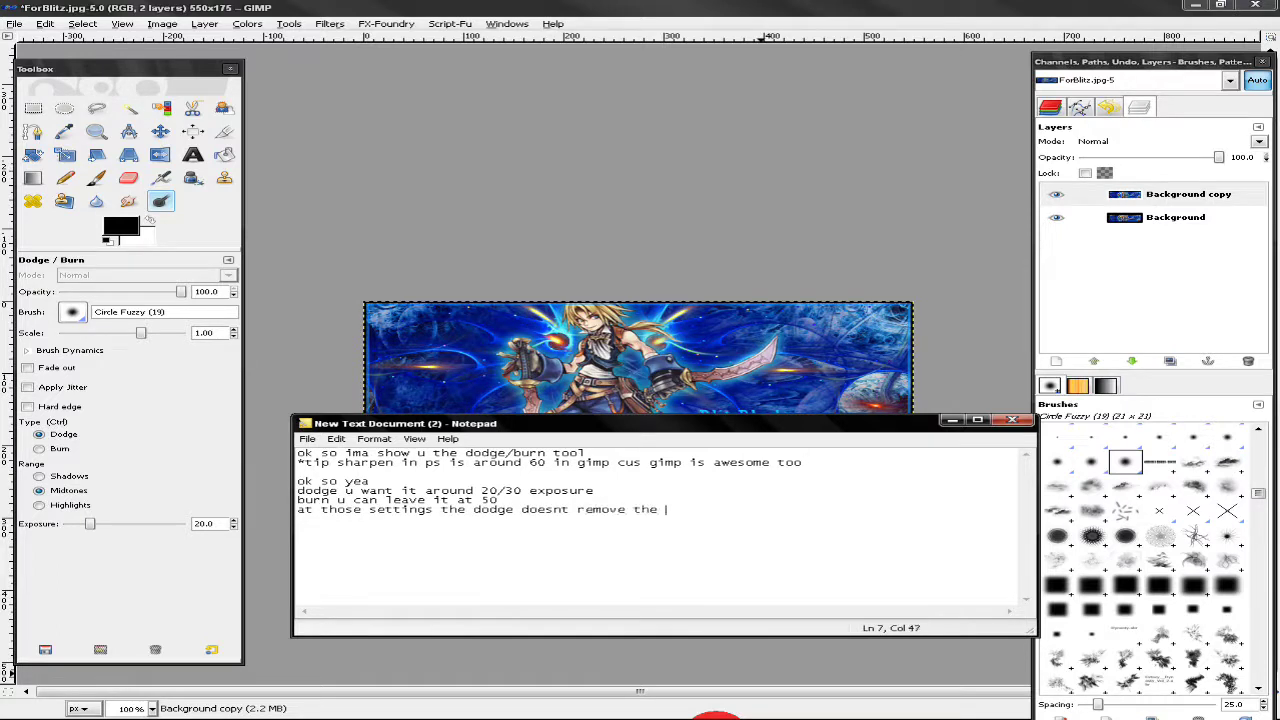
text(color al)
text(ot or make it to bright)
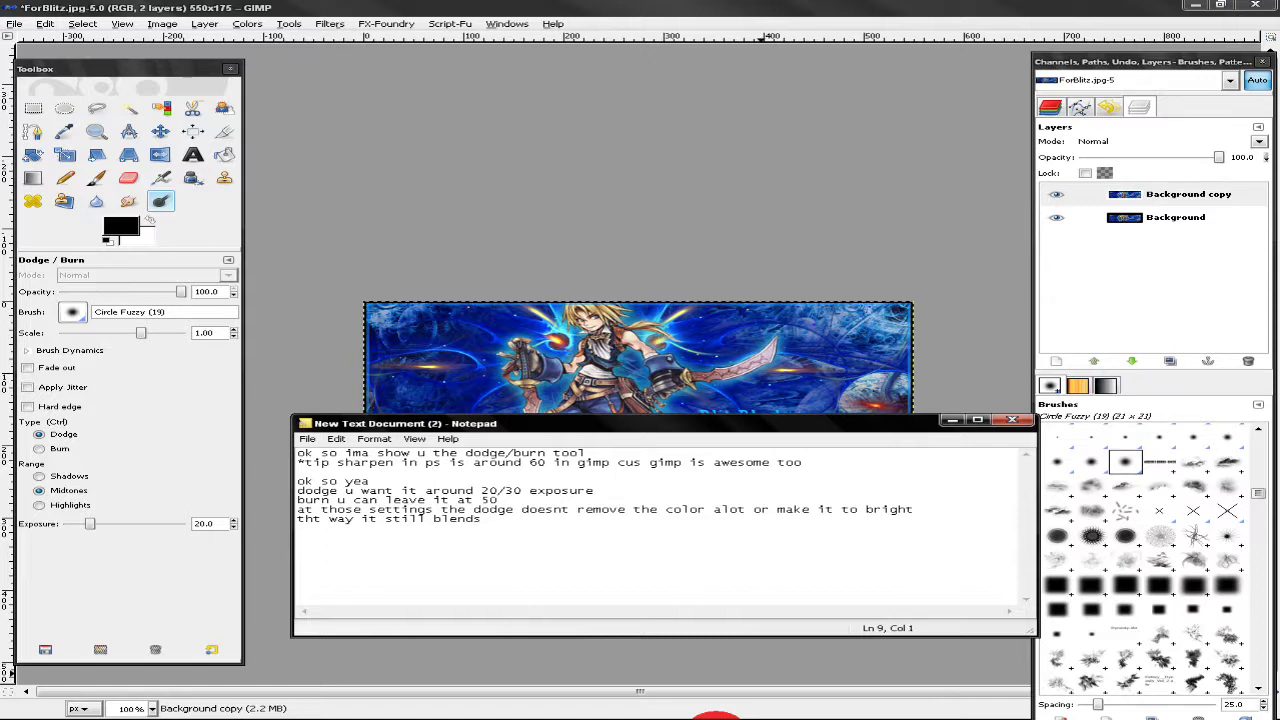
text(l d)
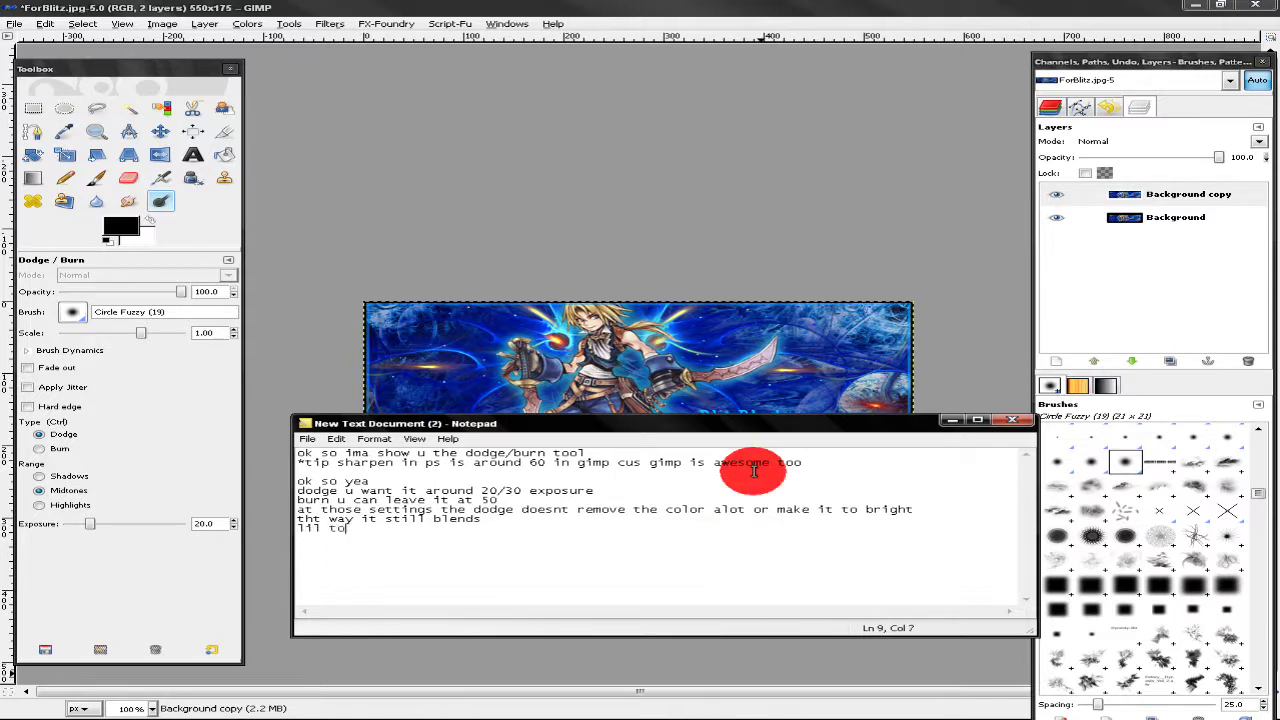
text(es with d/b tool)
text( really )
text(make a diff)
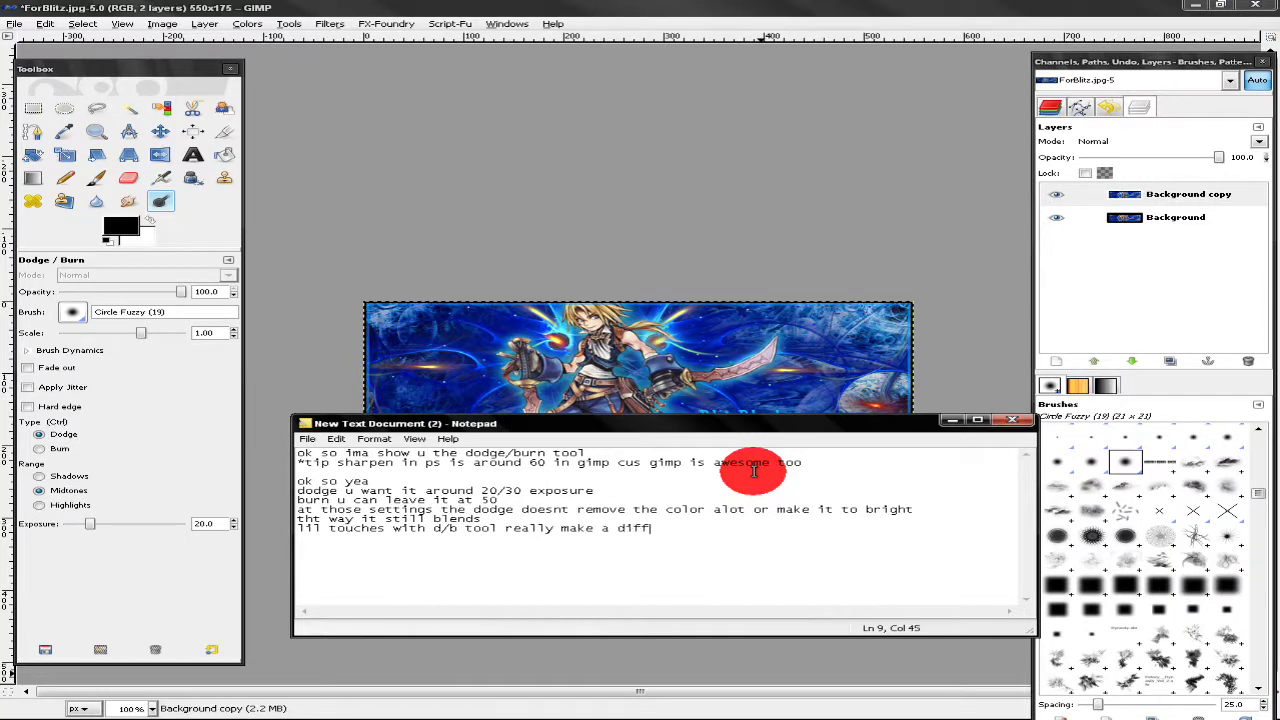
text(ernce)
key(Return)
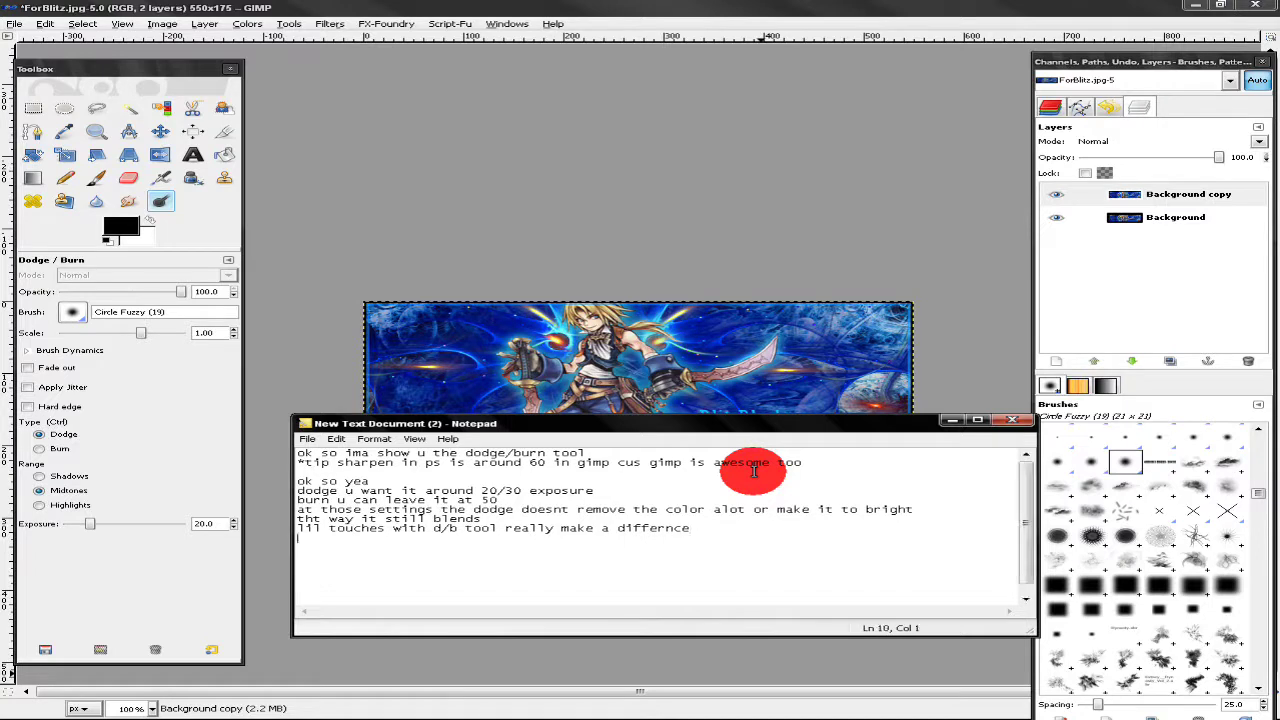
click(714, 643)
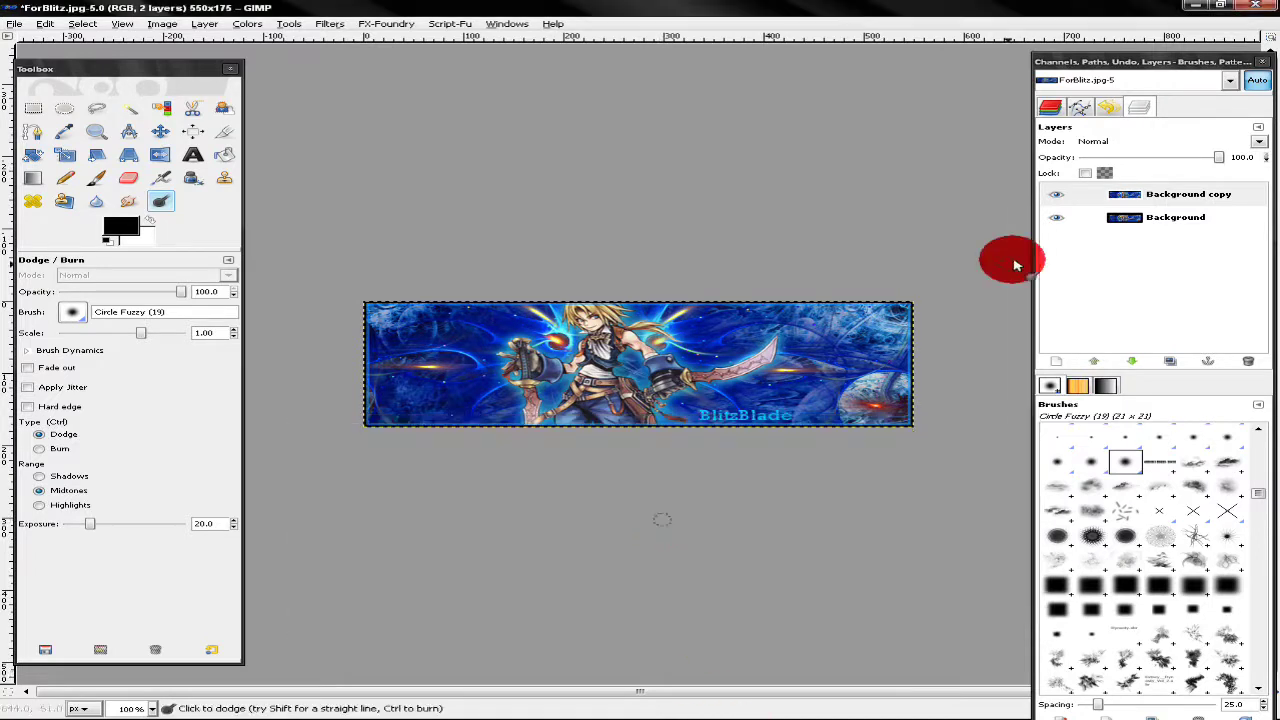
Step: On Background copy, burn the banner's right side at exposure 50 with brush scale 3.07
click(1057, 196)
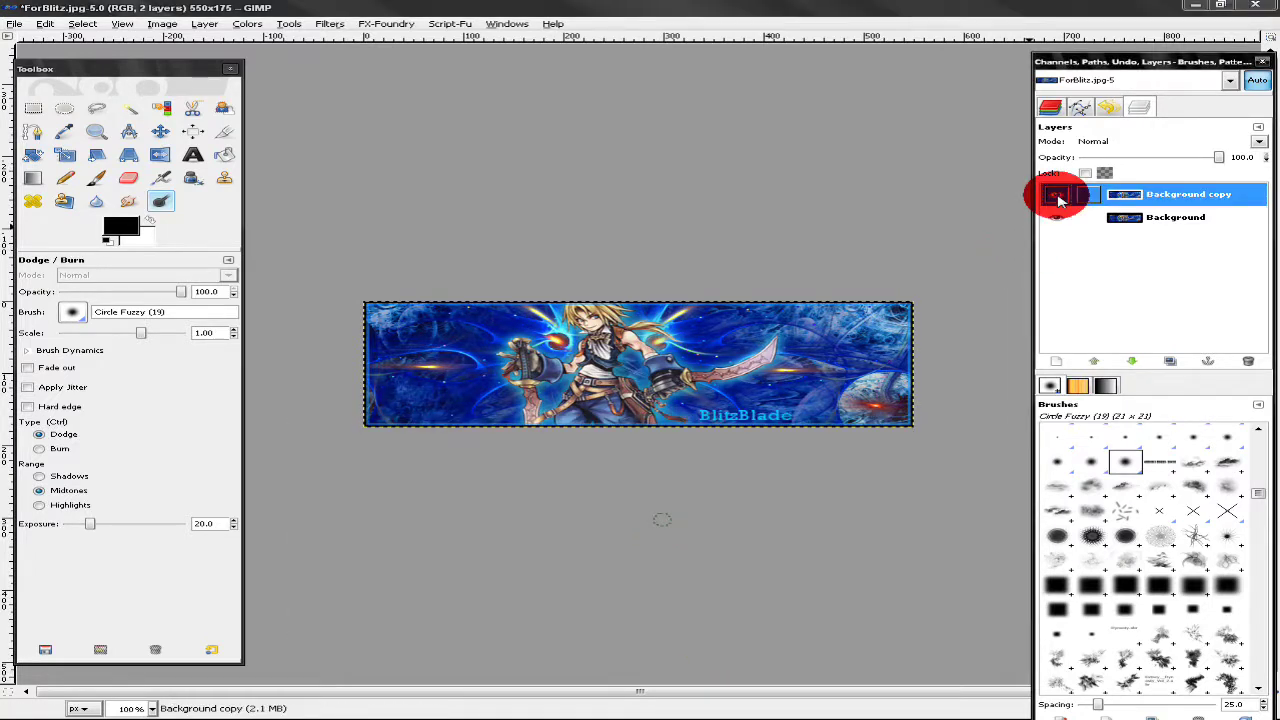
click(62, 447)
click(157, 525)
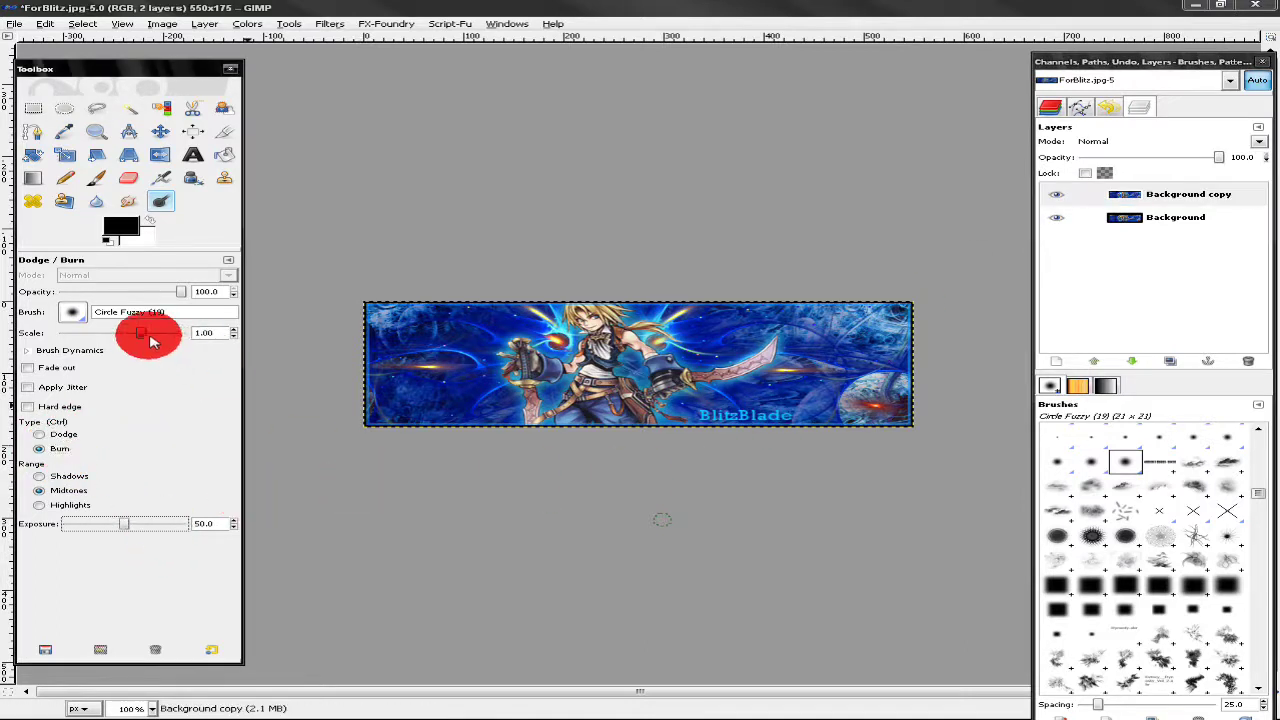
drag(150, 340, 160, 333)
click(786, 390)
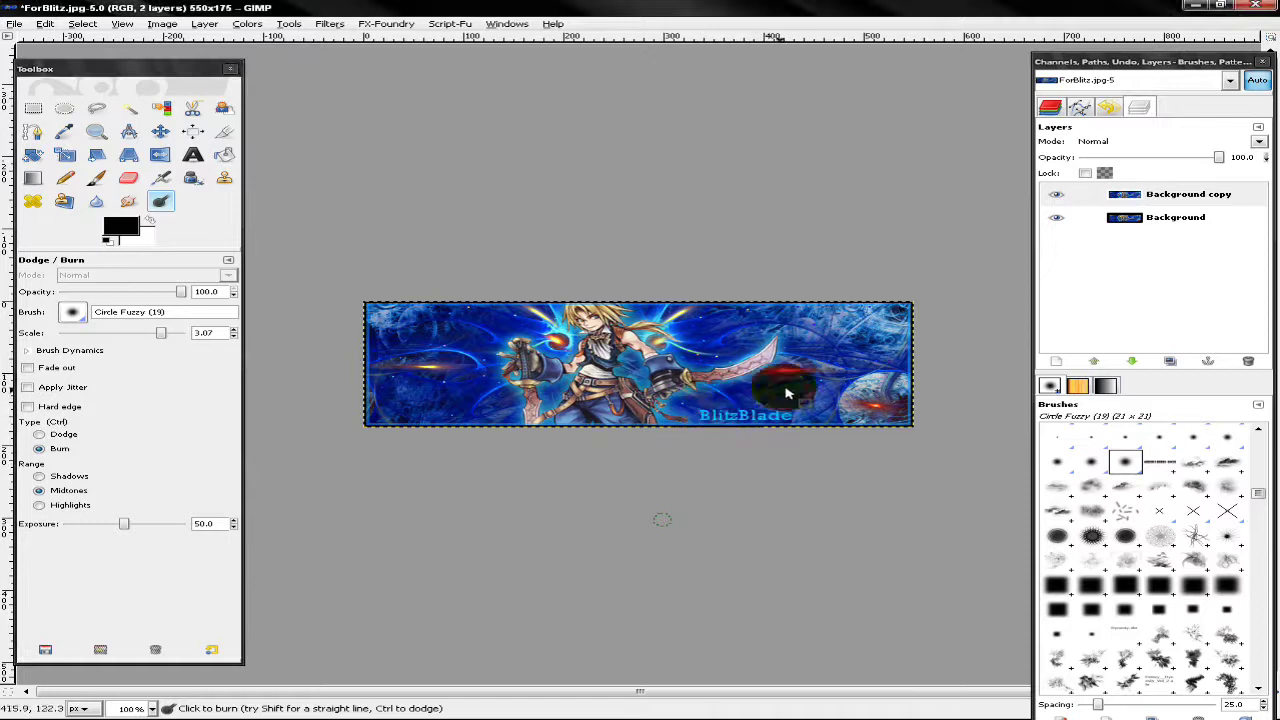
mouse_move(786, 393)
mouse_down()
mouse_move(757, 311)
mouse_move(513, 443)
mouse_move(388, 318)
mouse_move(362, 370)
mouse_move(528, 278)
mouse_move(840, 328)
mouse_move(891, 306)
mouse_move(800, 383)
mouse_move(889, 283)
mouse_move(900, 348)
mouse_move(780, 294)
mouse_move(849, 429)
mouse_move(457, 709)
mouse_move(657, 719)
mouse_up()
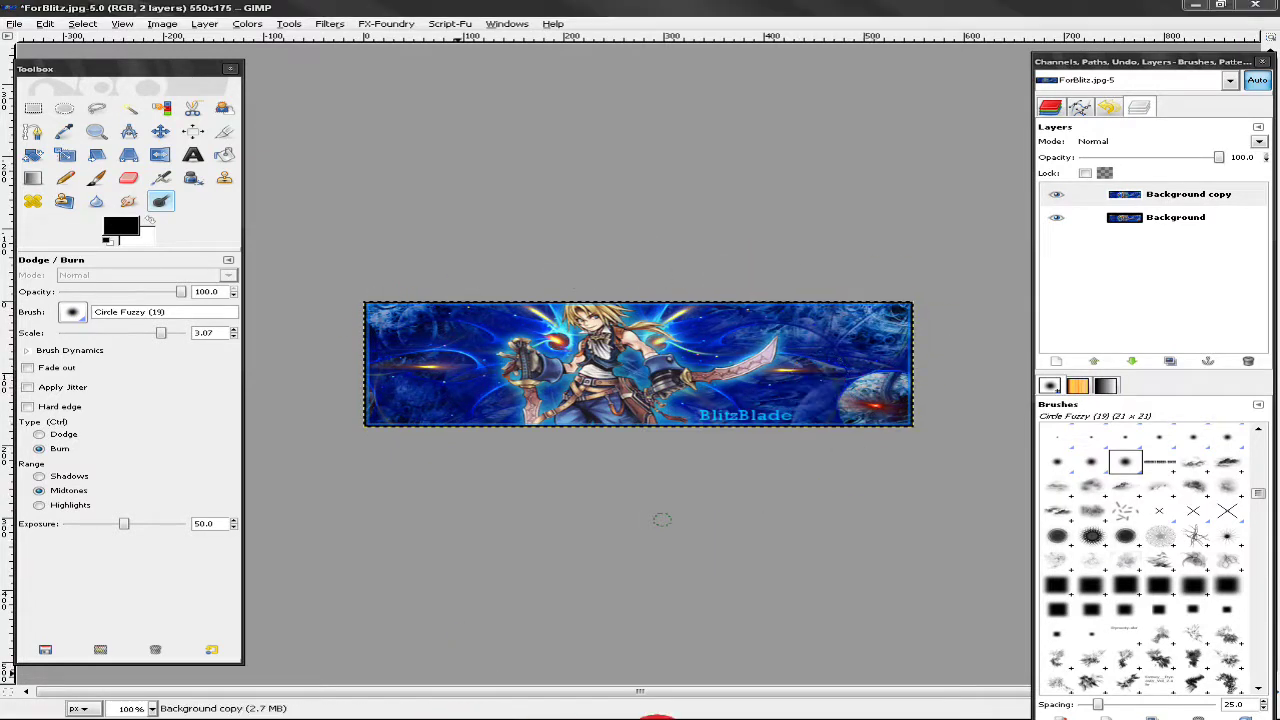
click(655, 718)
Step: Note that most people burn a sig's edges, and burning dark places on renders makes them stand out
text(ill )
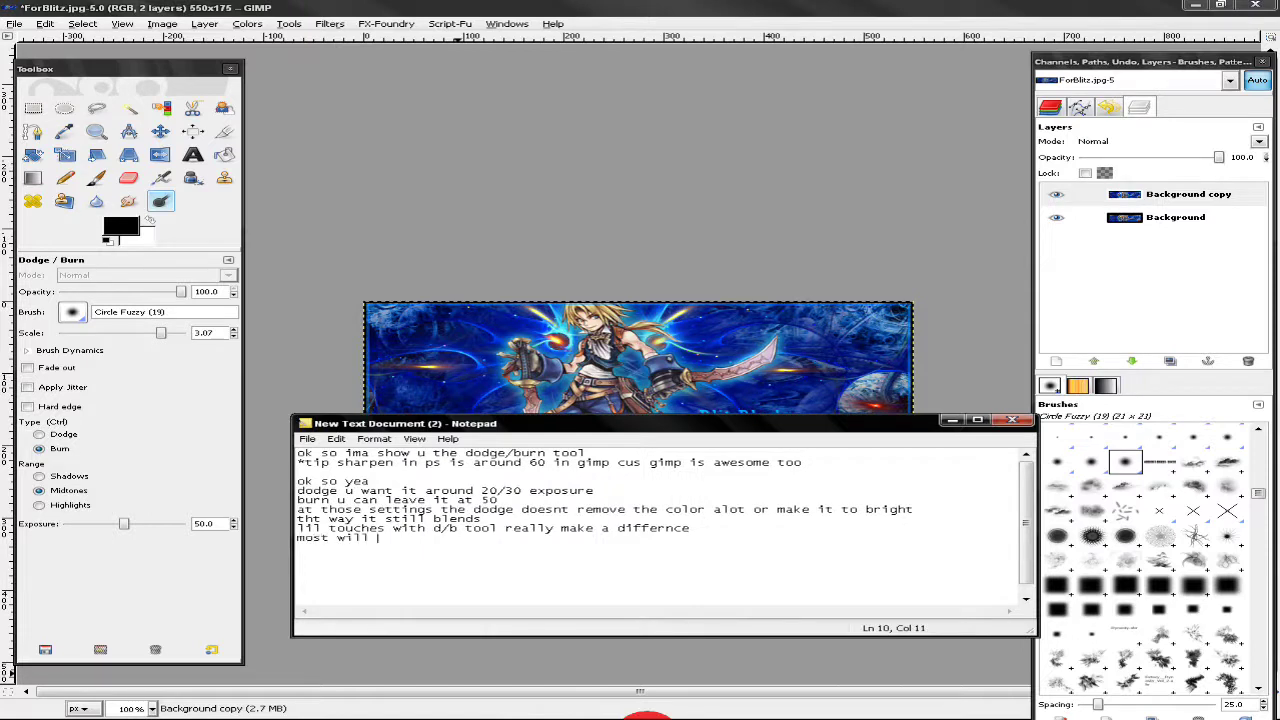
text(burn the edges )
text(of a sig )
text(it)
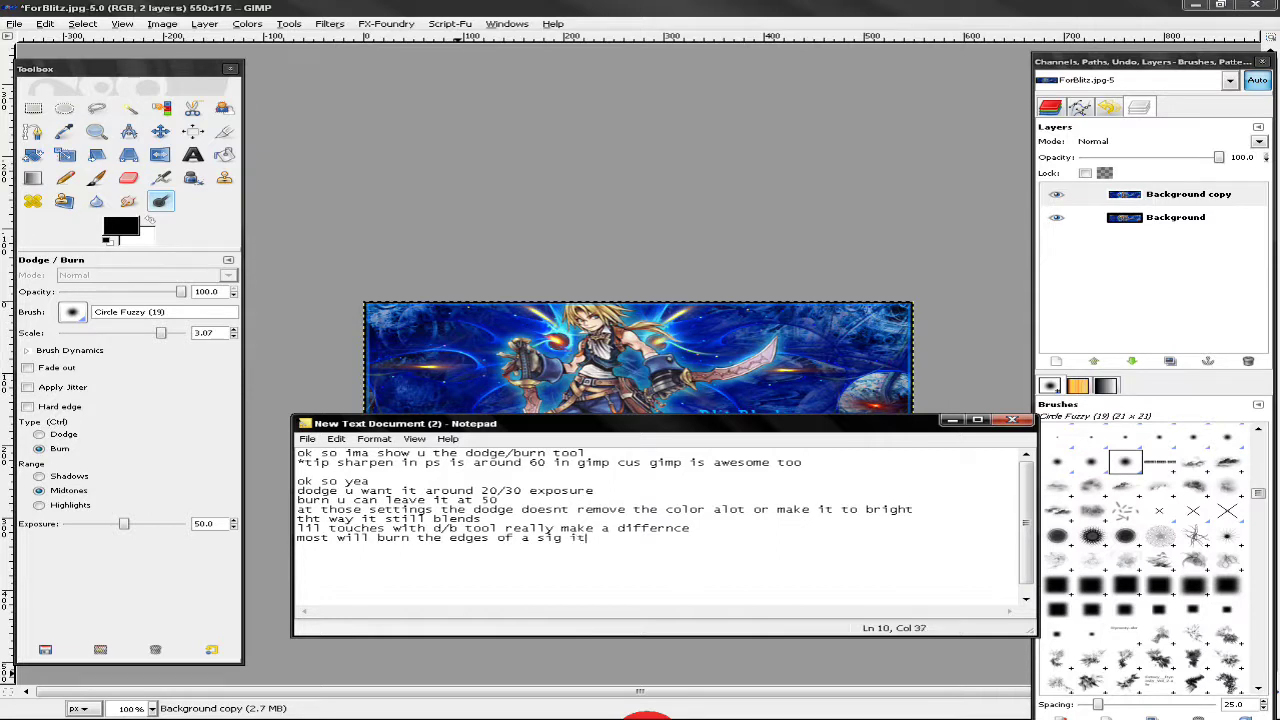
text( a decid)
text(oo)
key(Return)
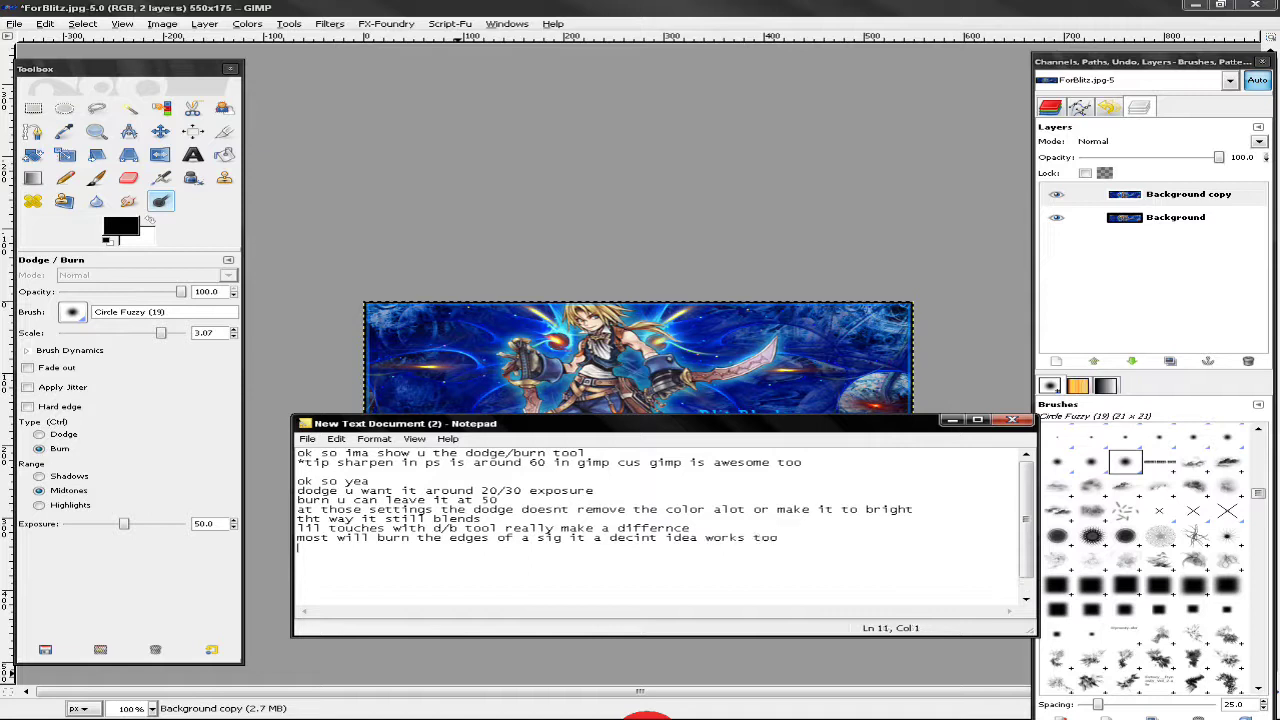
text(i like burnin)
text(g the )
text(dark places)
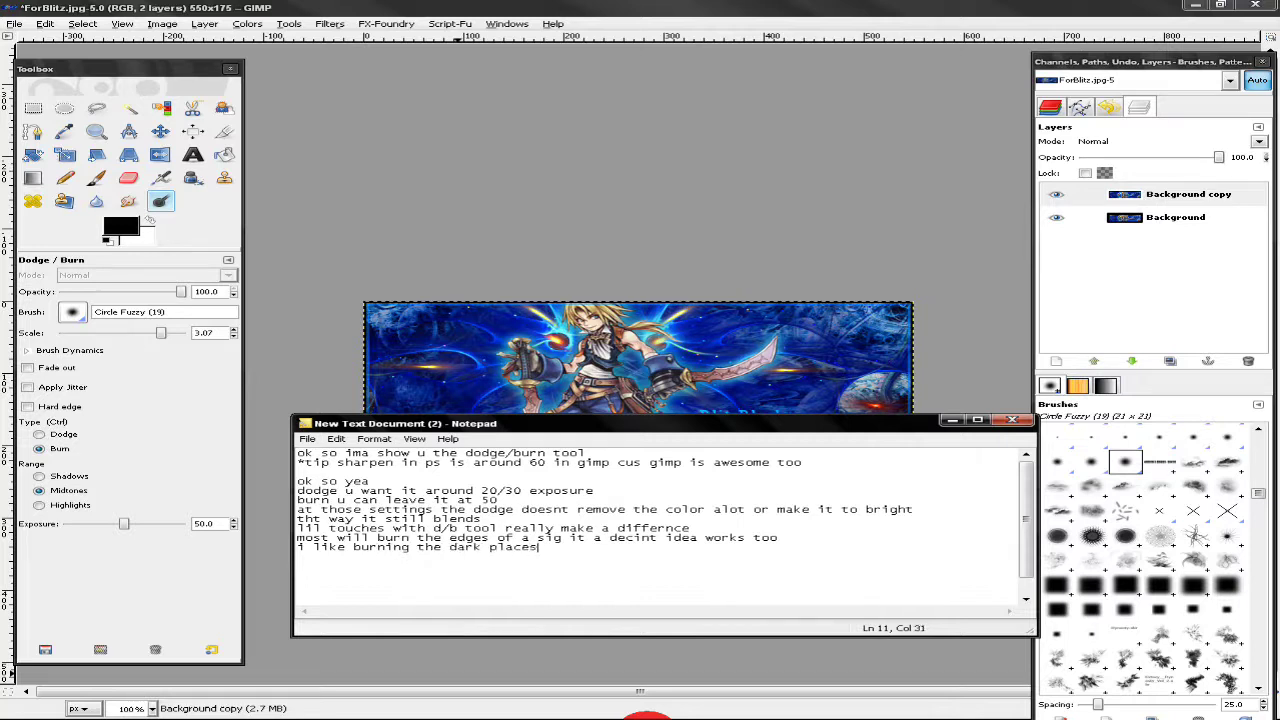
text( on renders to)
text( make then )
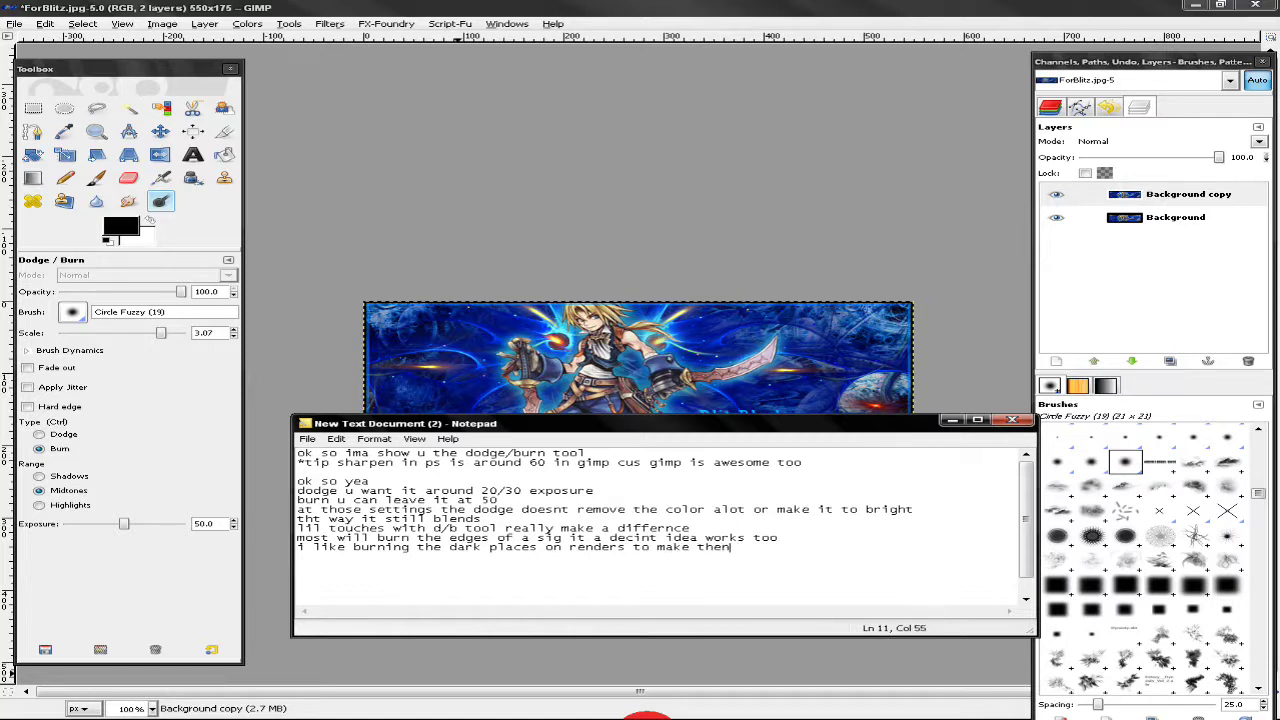
text(stan)
text( more)
Step: Zoom to 200% and burn shading over the character's belt area with brush scale 1.60
click(600, 716)
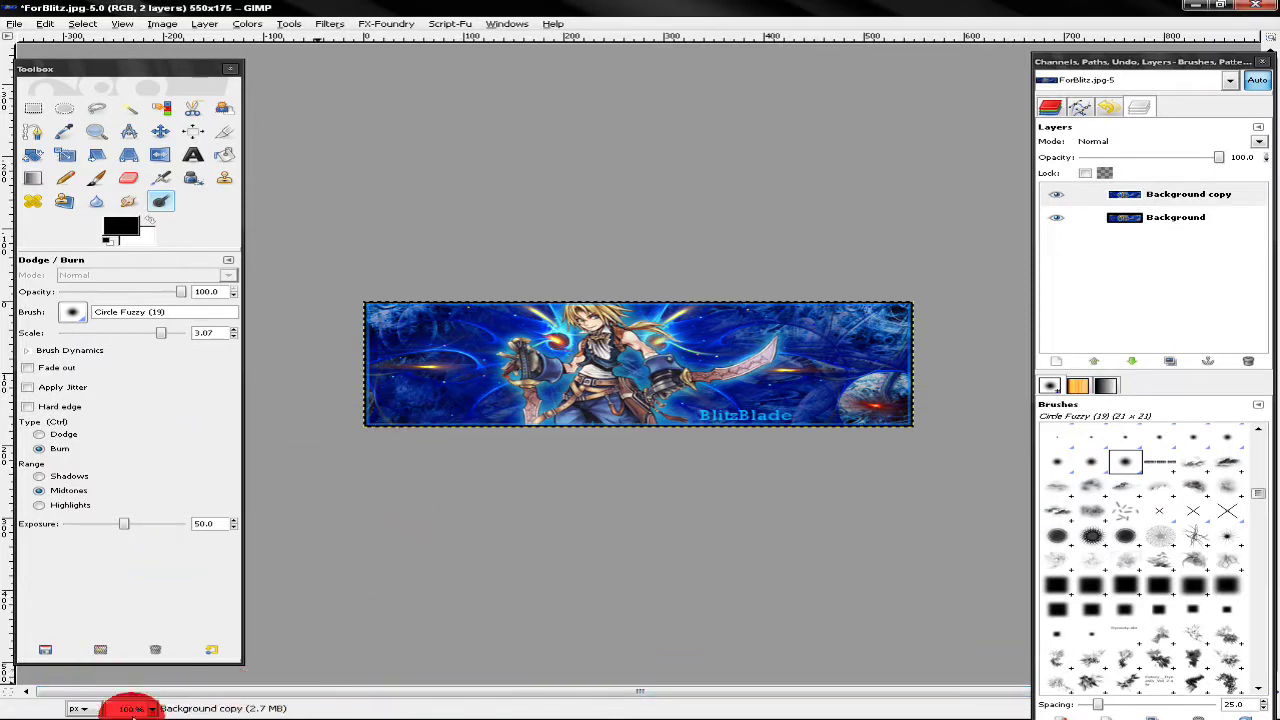
scroll(137, 705, up, 1)
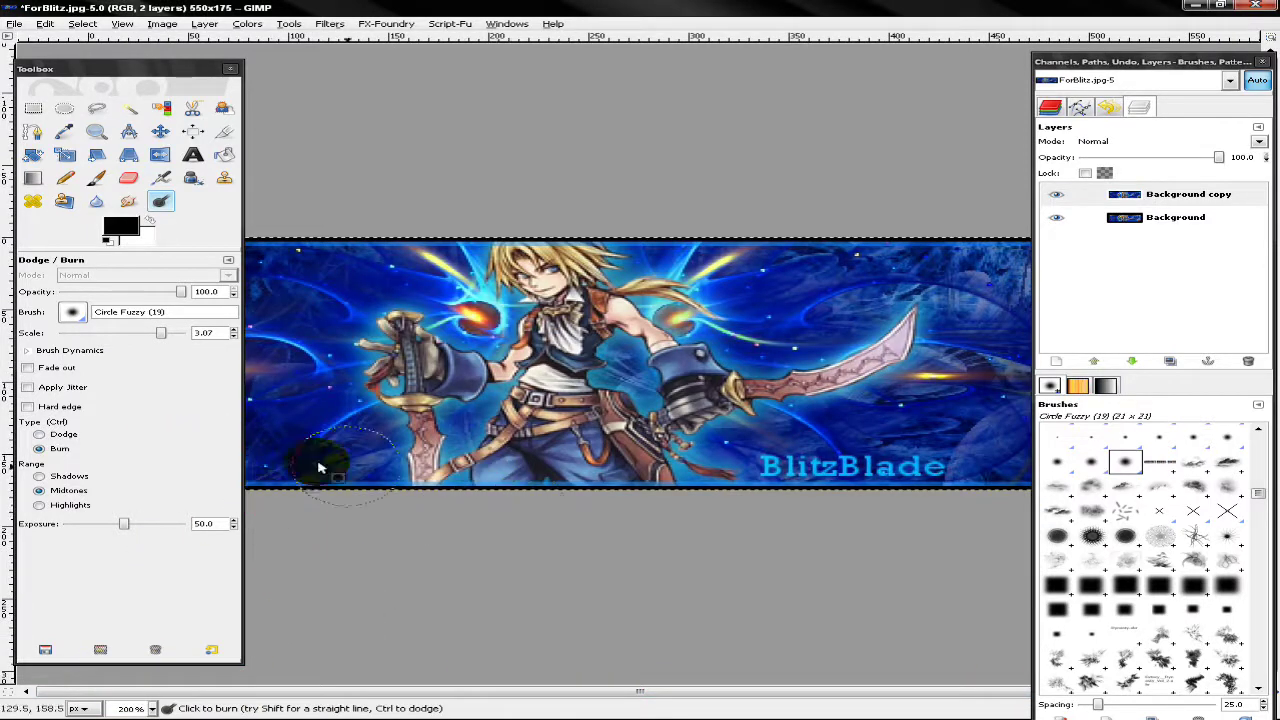
drag(162, 333, 148, 333)
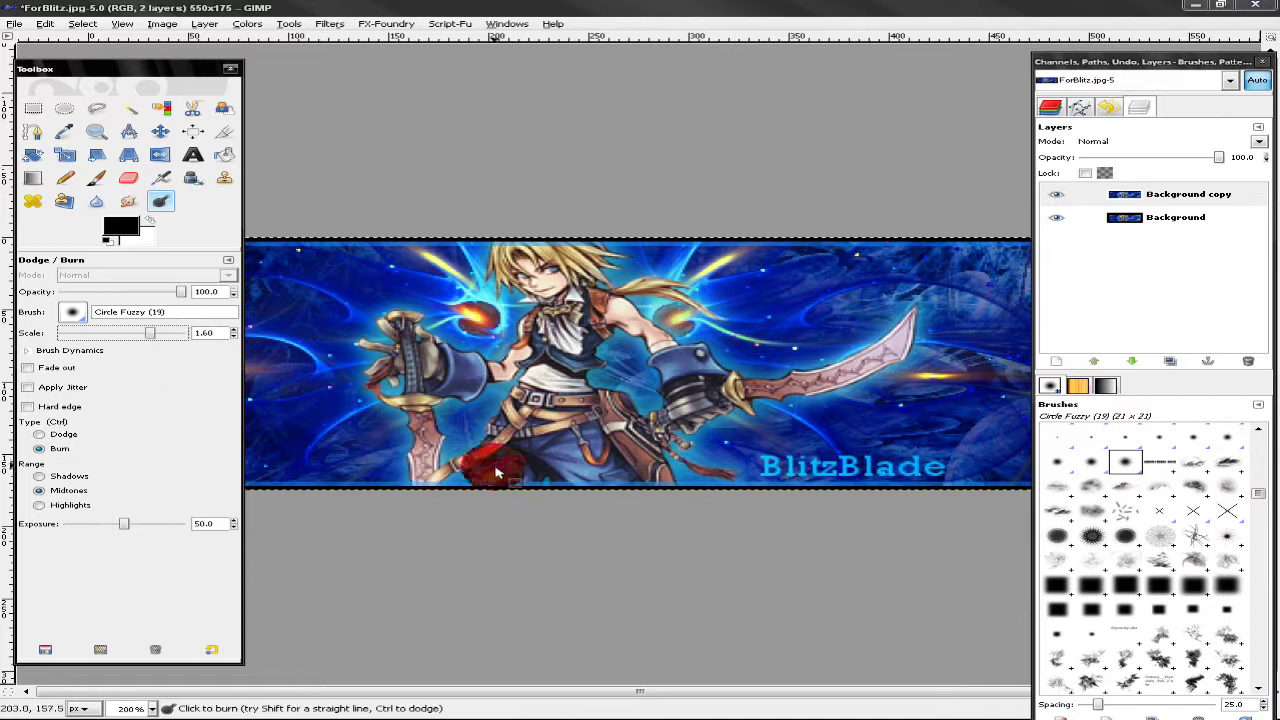
mouse_move(532, 471)
mouse_down()
mouse_move(525, 396)
mouse_move(578, 348)
mouse_move(643, 395)
mouse_move(683, 369)
mouse_up()
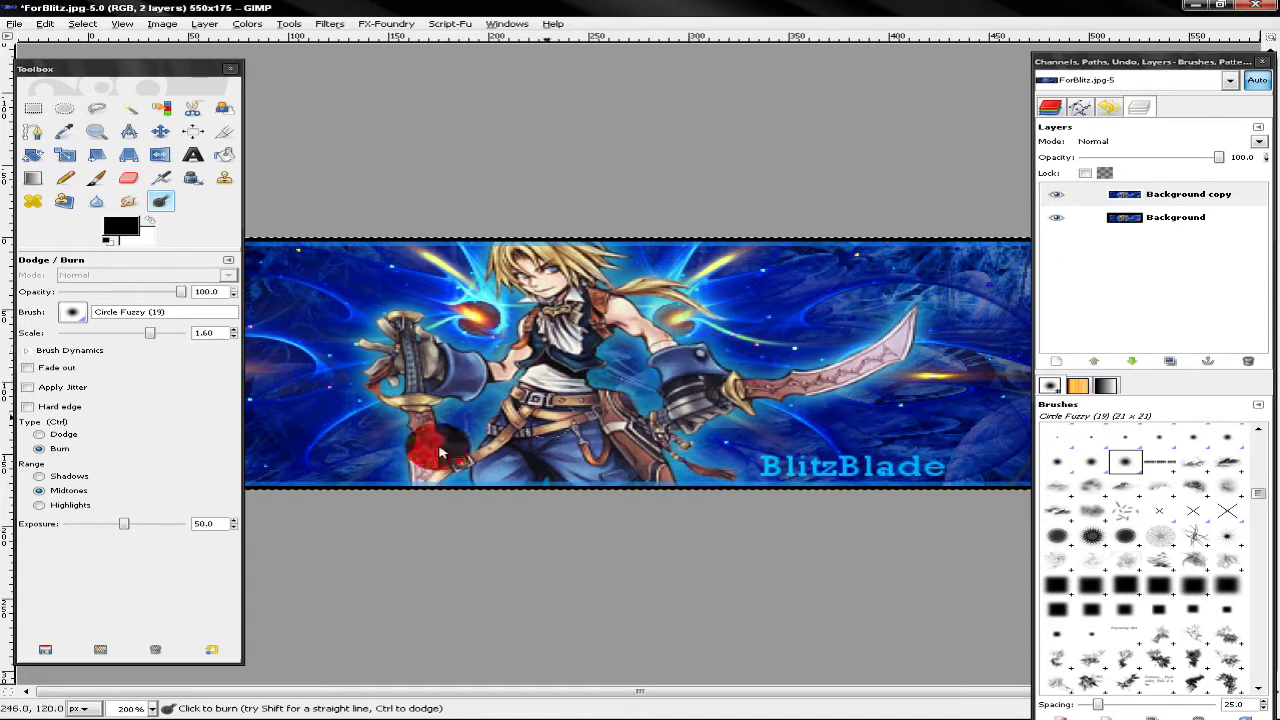
Step: Alternate dodge at exposure 20 and burn to shade and highlight the character's raised gloved hand
click(63, 435)
click(85, 523)
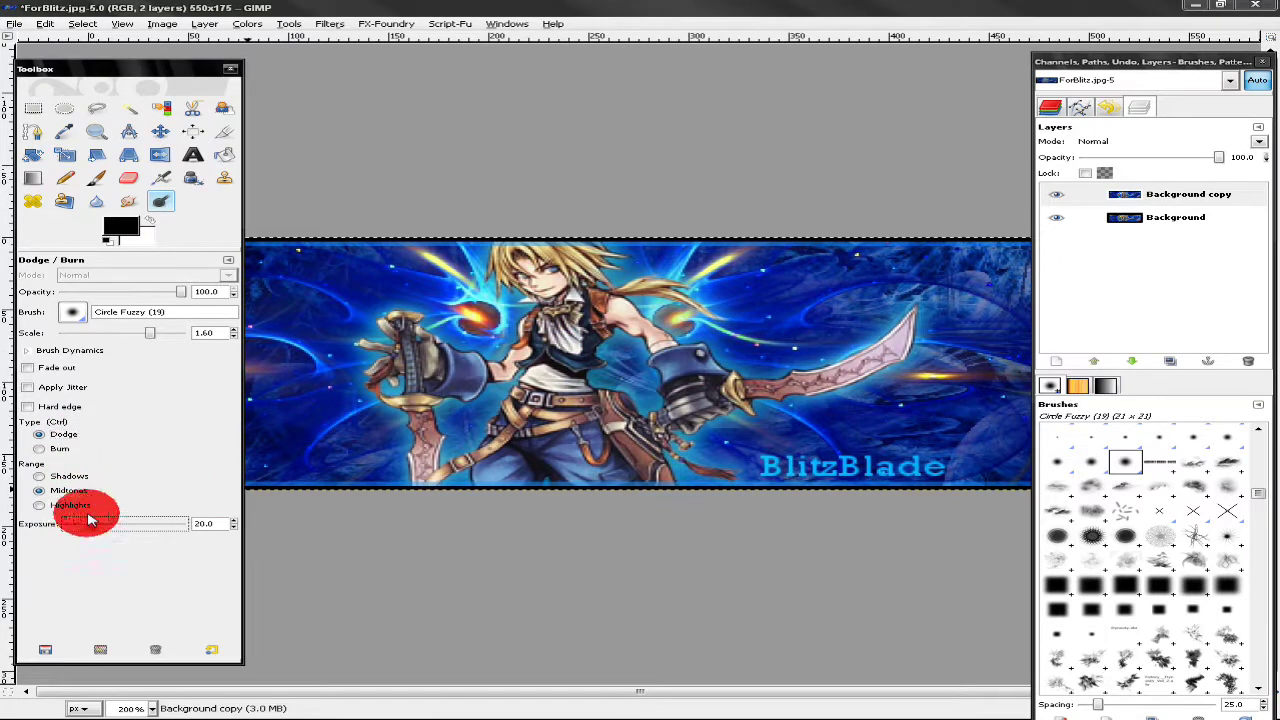
mouse_move(703, 361)
mouse_down()
mouse_move(712, 369)
mouse_move(530, 262)
mouse_up()
click(60, 449)
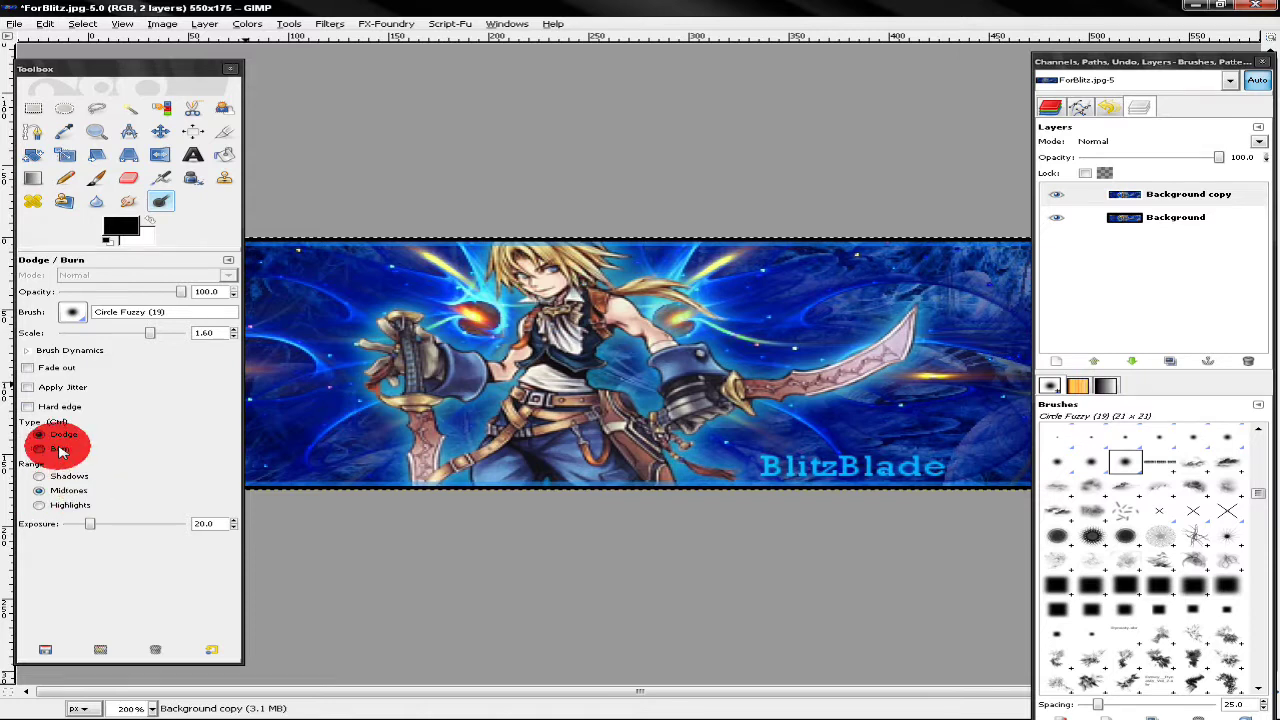
drag(518, 262, 450, 372)
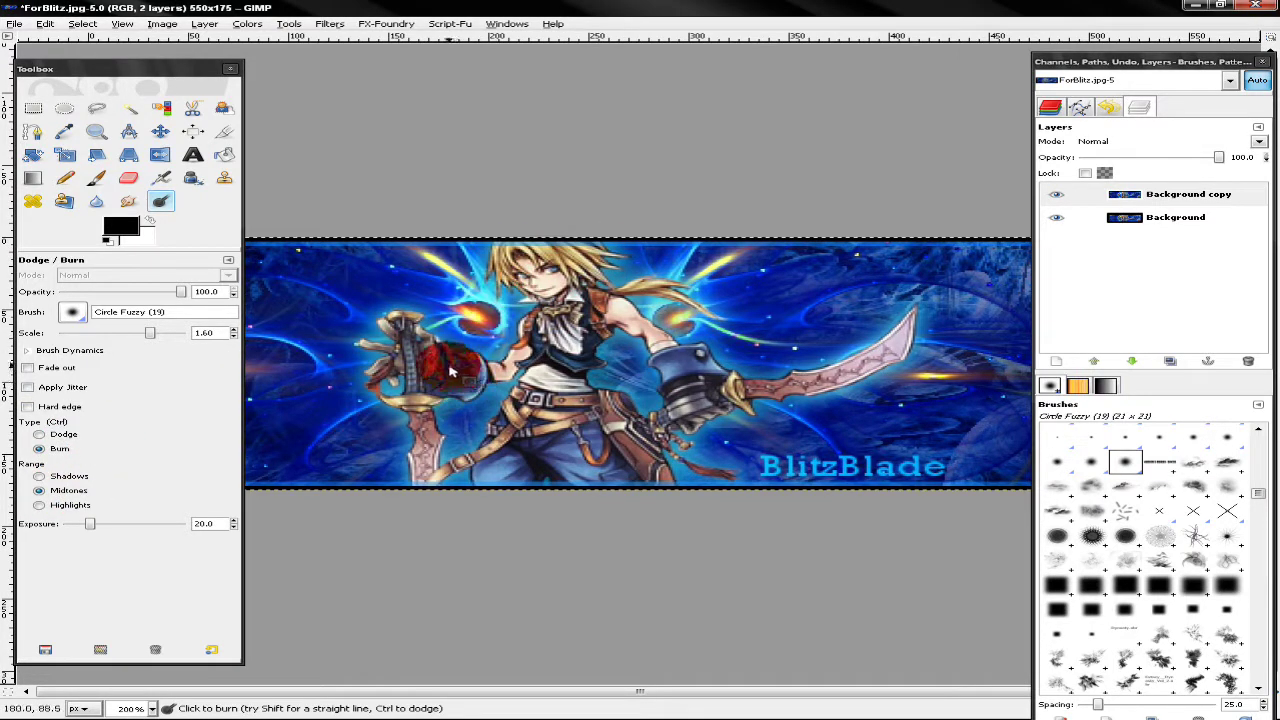
click(39, 434)
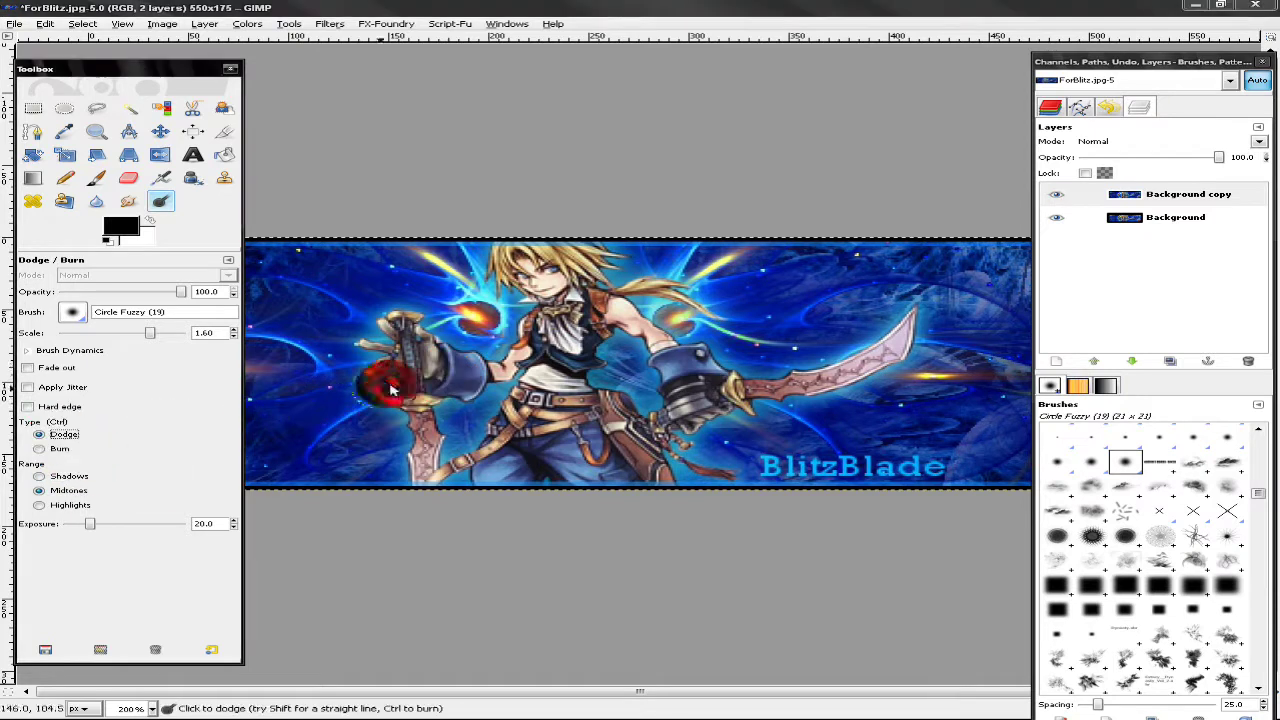
mouse_move(468, 368)
mouse_down()
mouse_move(441, 383)
mouse_move(481, 362)
mouse_move(513, 377)
mouse_up()
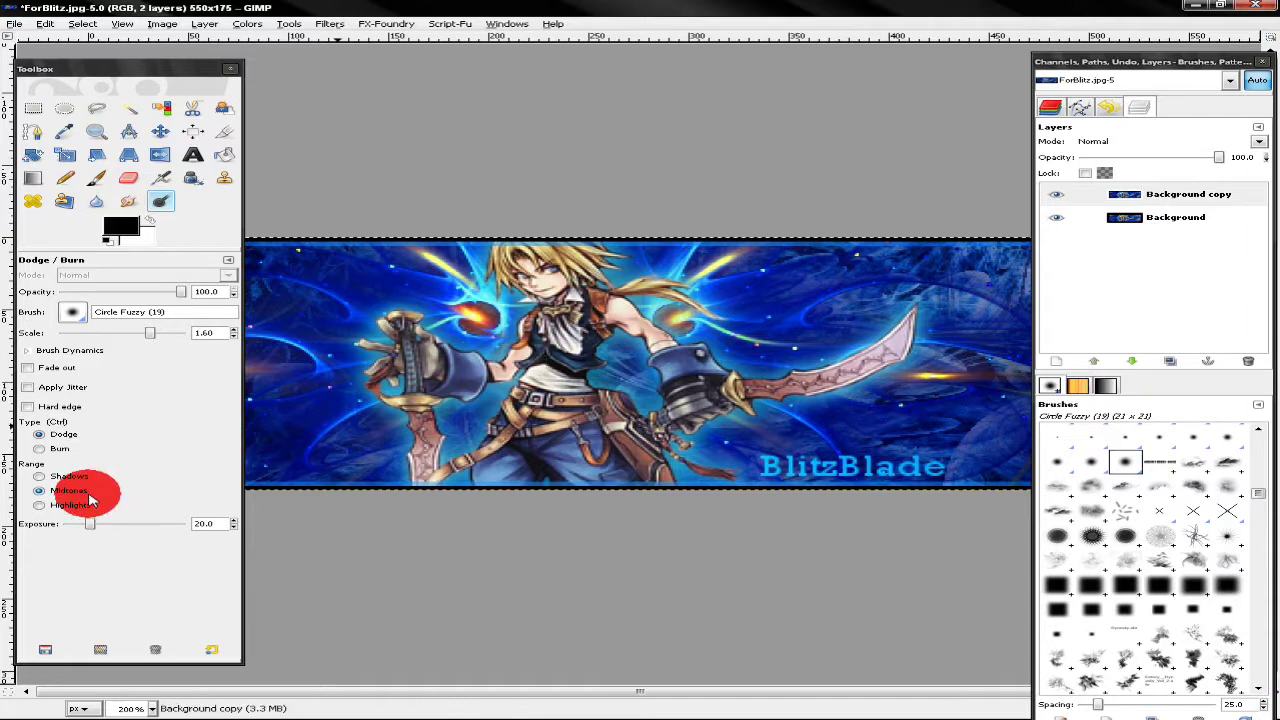
Step: Burn darker shading across the character's chest at exposure 40
click(40, 448)
click(150, 522)
mouse_move(430, 385)
mouse_down()
mouse_move(528, 372)
mouse_move(420, 383)
mouse_move(520, 472)
mouse_move(600, 421)
mouse_move(660, 490)
mouse_up()
Step: Dodge along the banner's bottom edge at exposure 20
click(40, 434)
drag(423, 487, 600, 485)
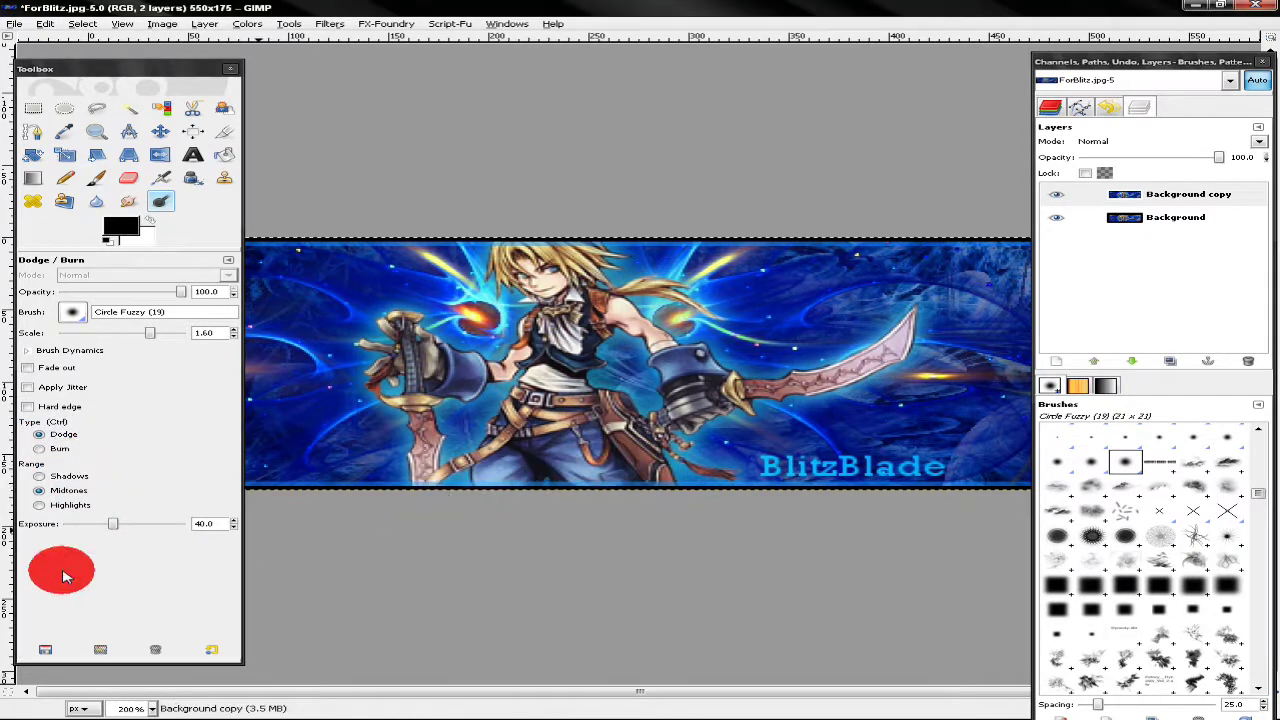
drag(63, 522, 72, 524)
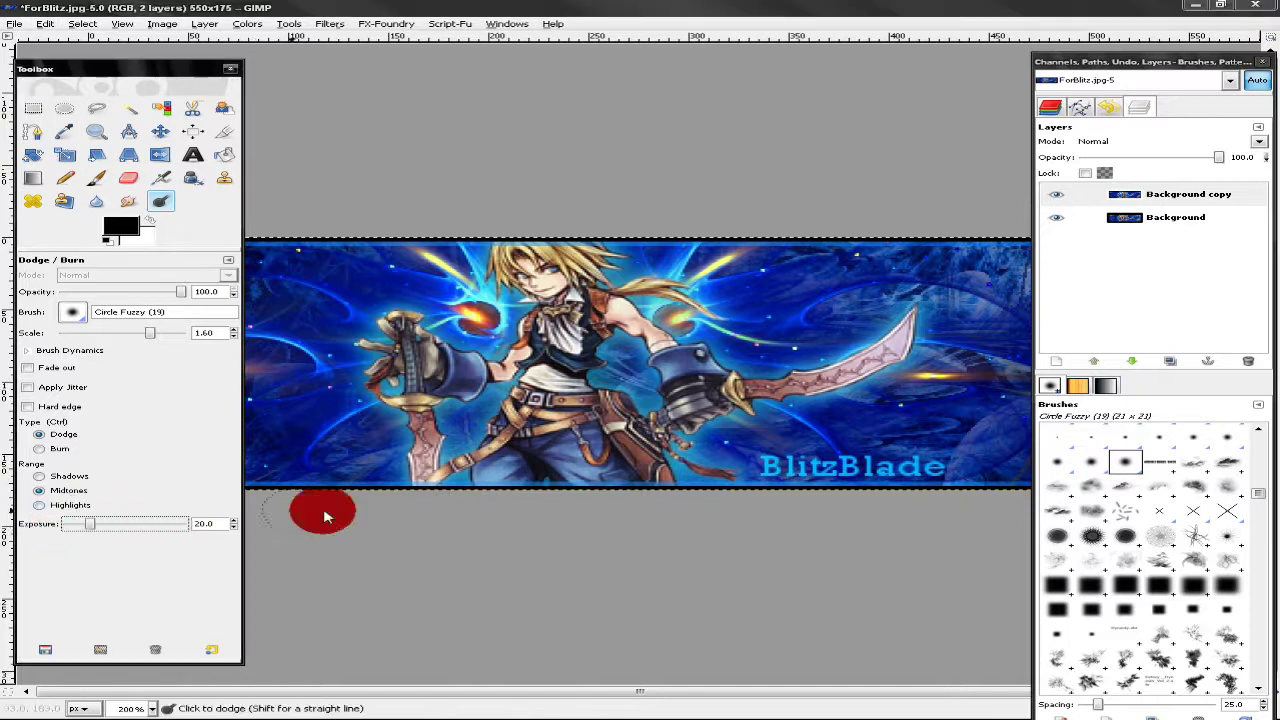
click(500, 490)
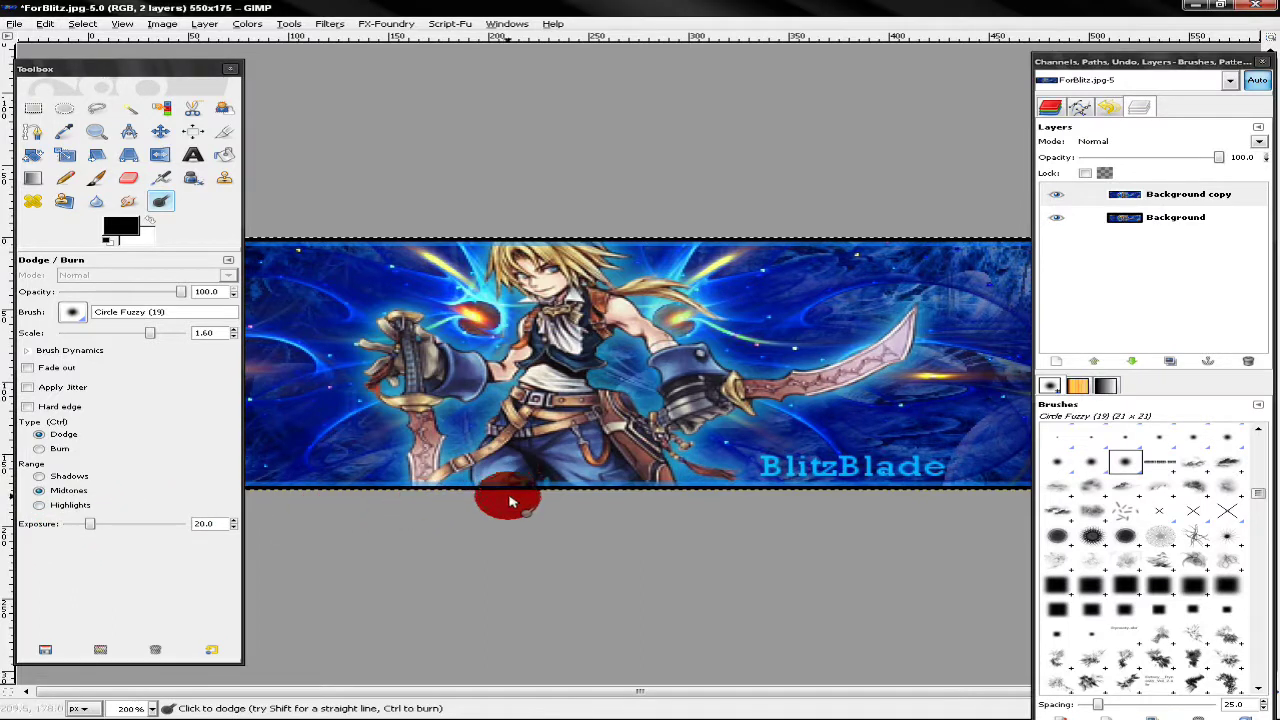
drag(500, 490, 738, 716)
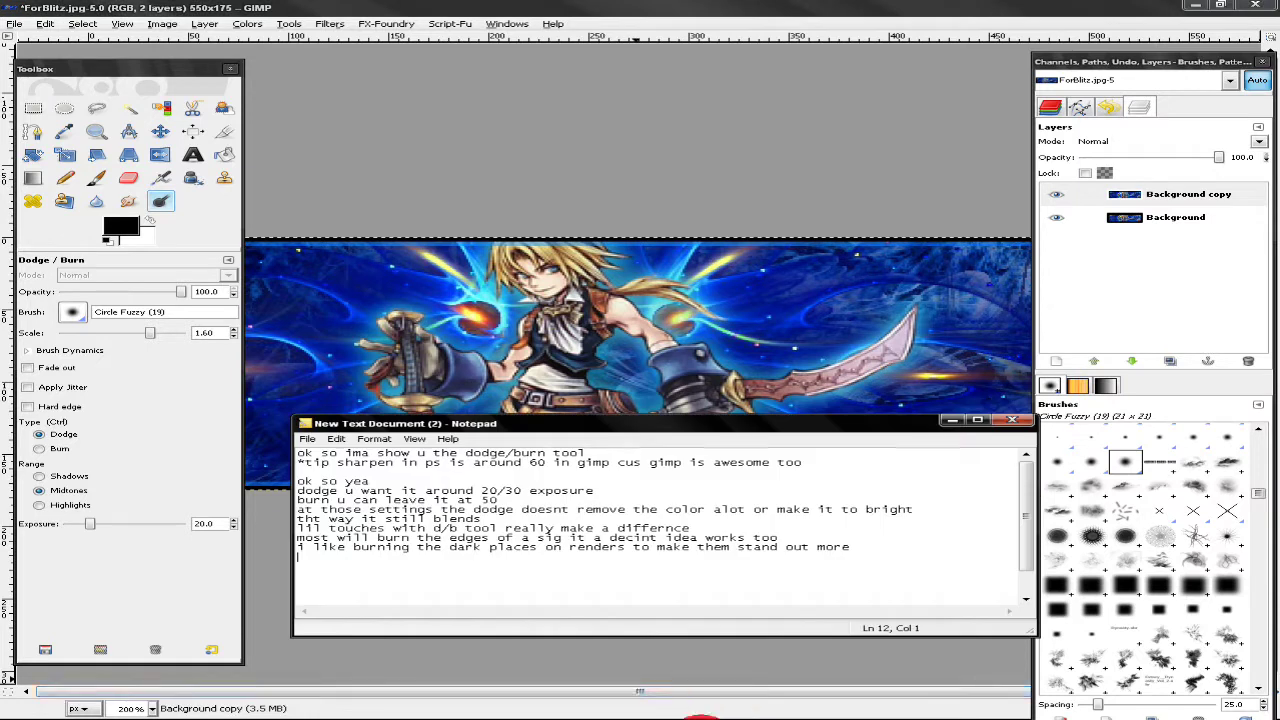
Step: Set the banner view to 100% zoom
click(135, 708)
text(100)
key(Return)
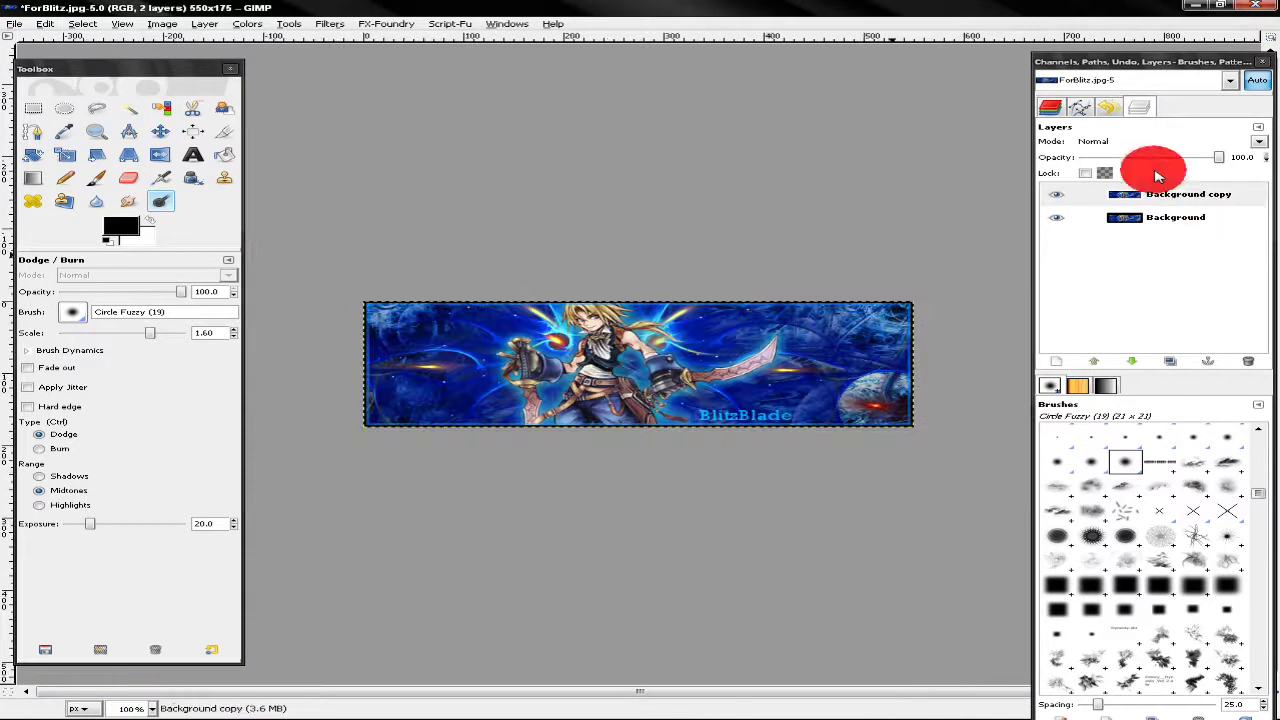
Step: Toggle Background copy's visibility repeatedly to compare the dodging, leaving the layer hidden
click(1053, 194)
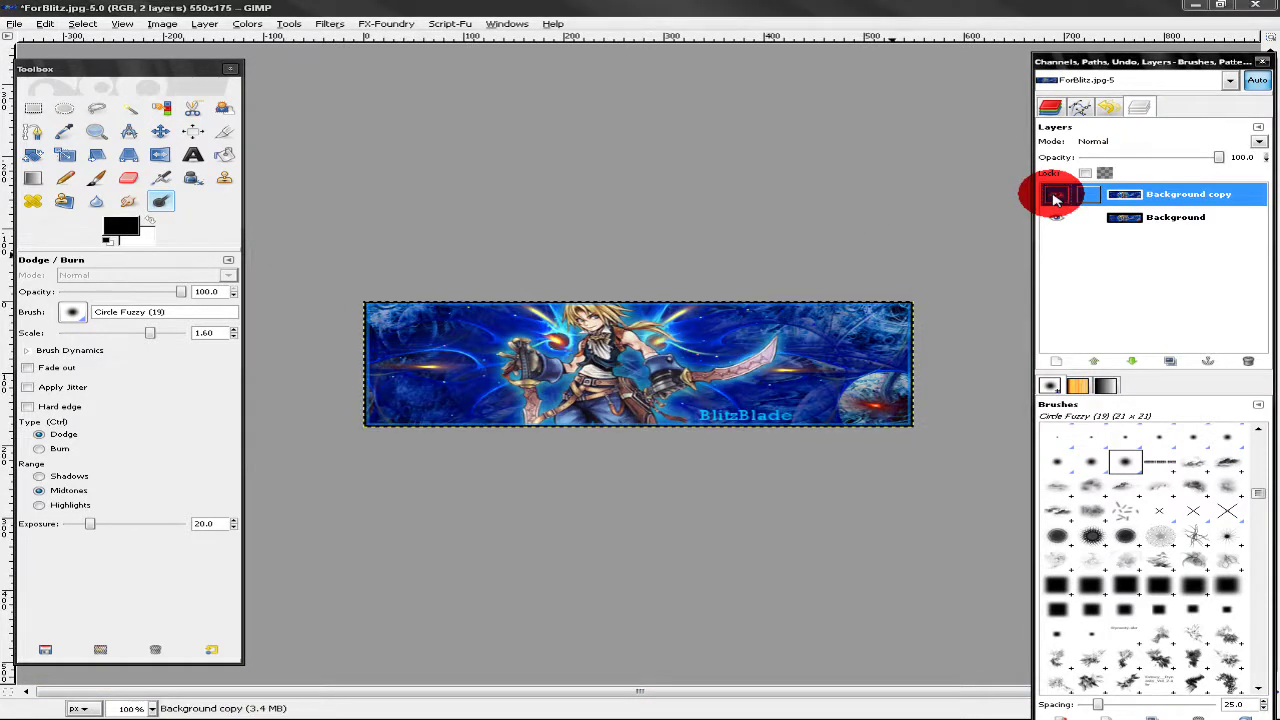
click(1055, 195)
click(1055, 195)
click(1055, 195)
click(1055, 195)
click(1055, 195)
click(1055, 195)
click(1055, 195)
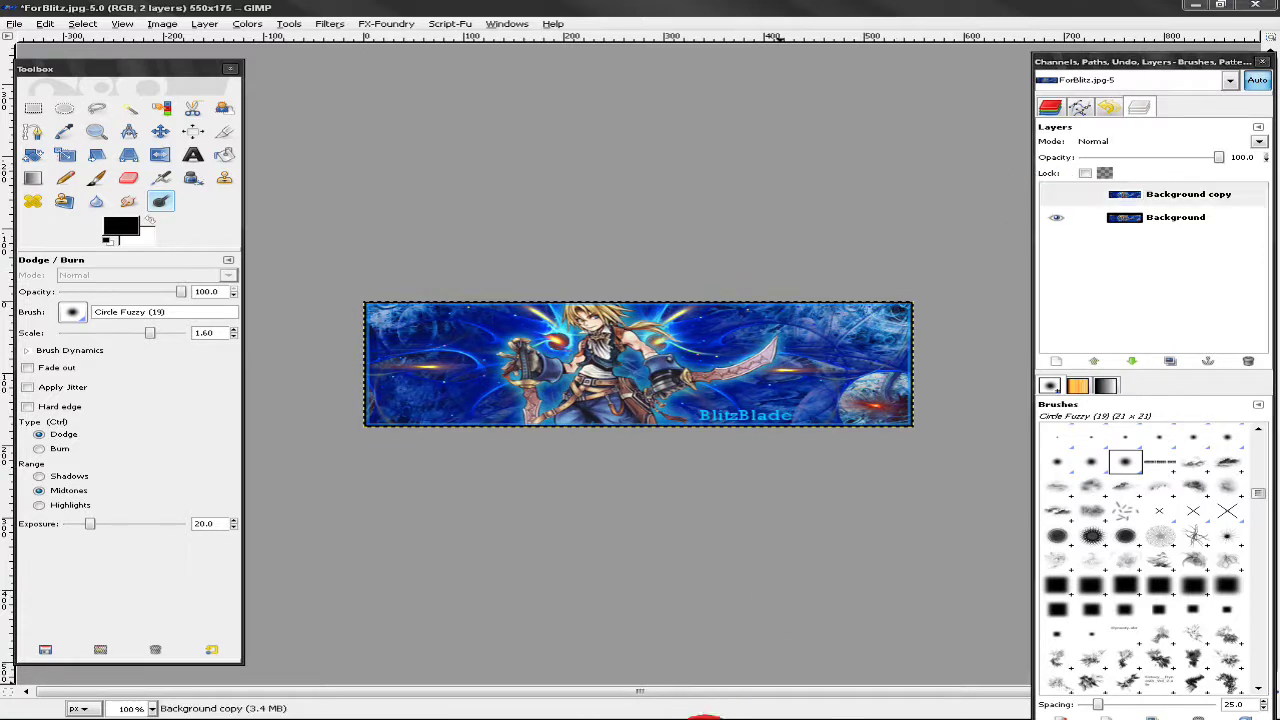
click(733, 710)
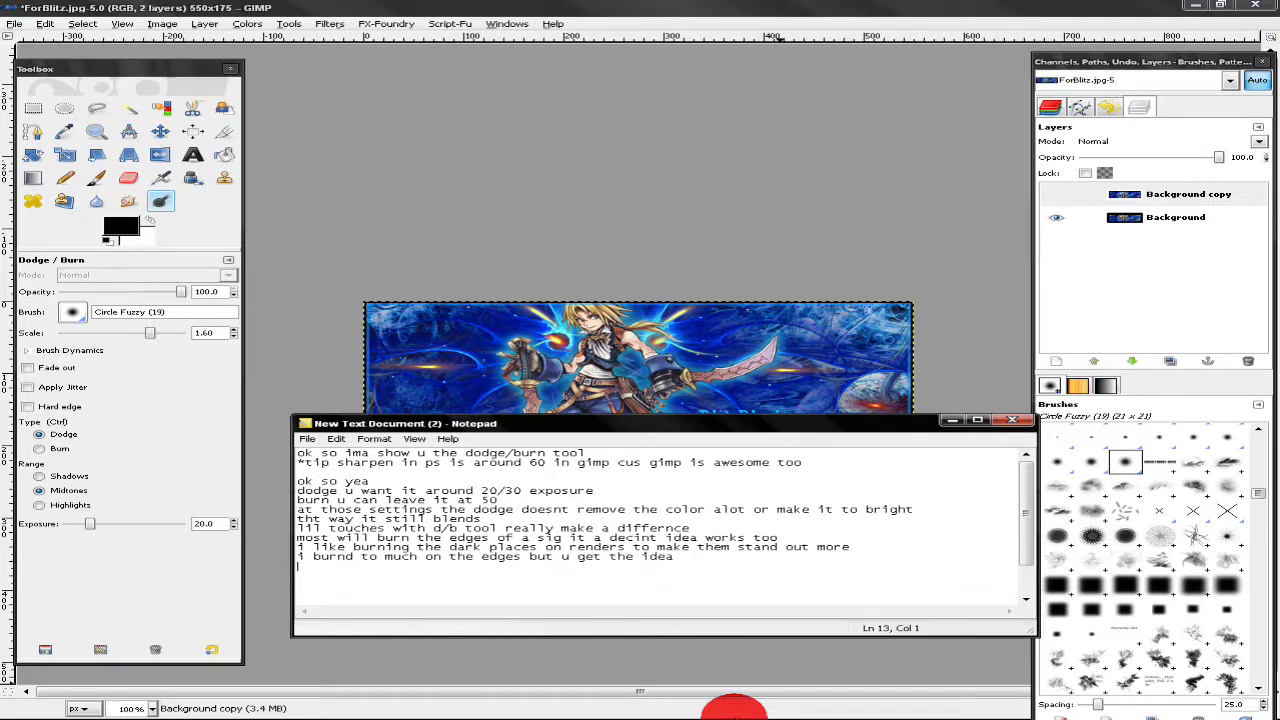
text(:P)
click(735, 712)
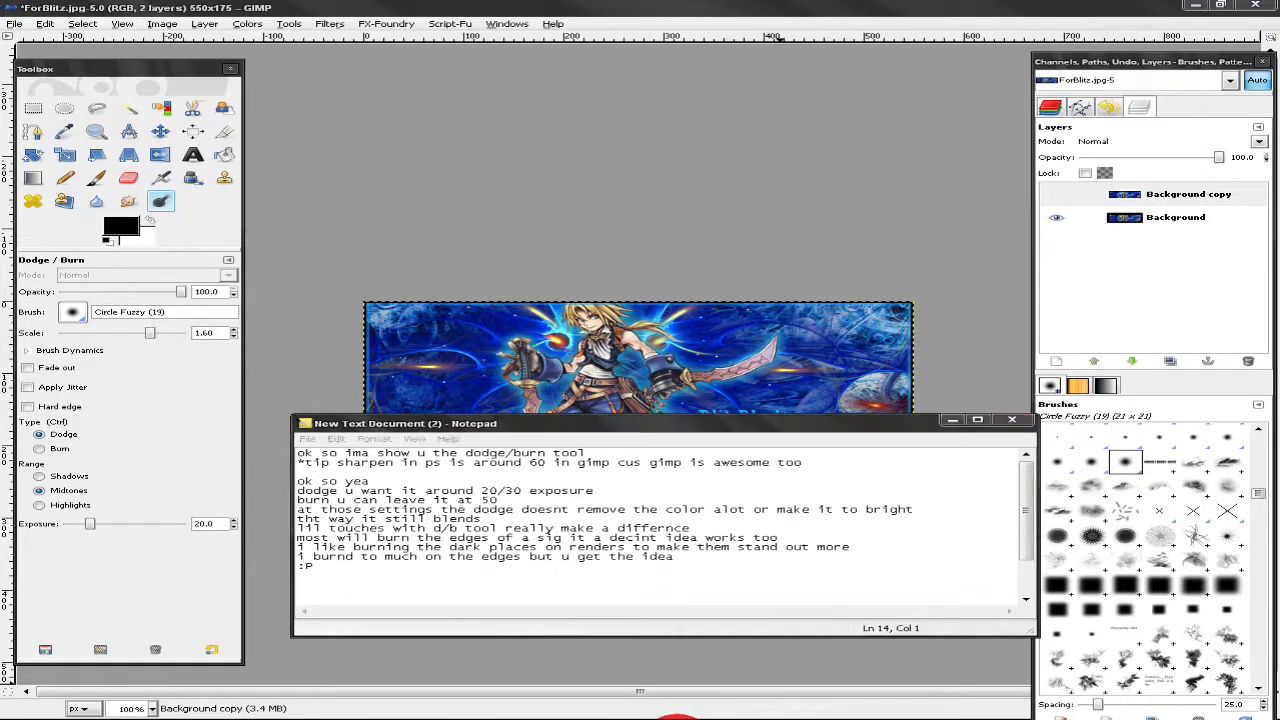
Step: Compare Background copy once more, then add a New Layer above Background
click(1058, 196)
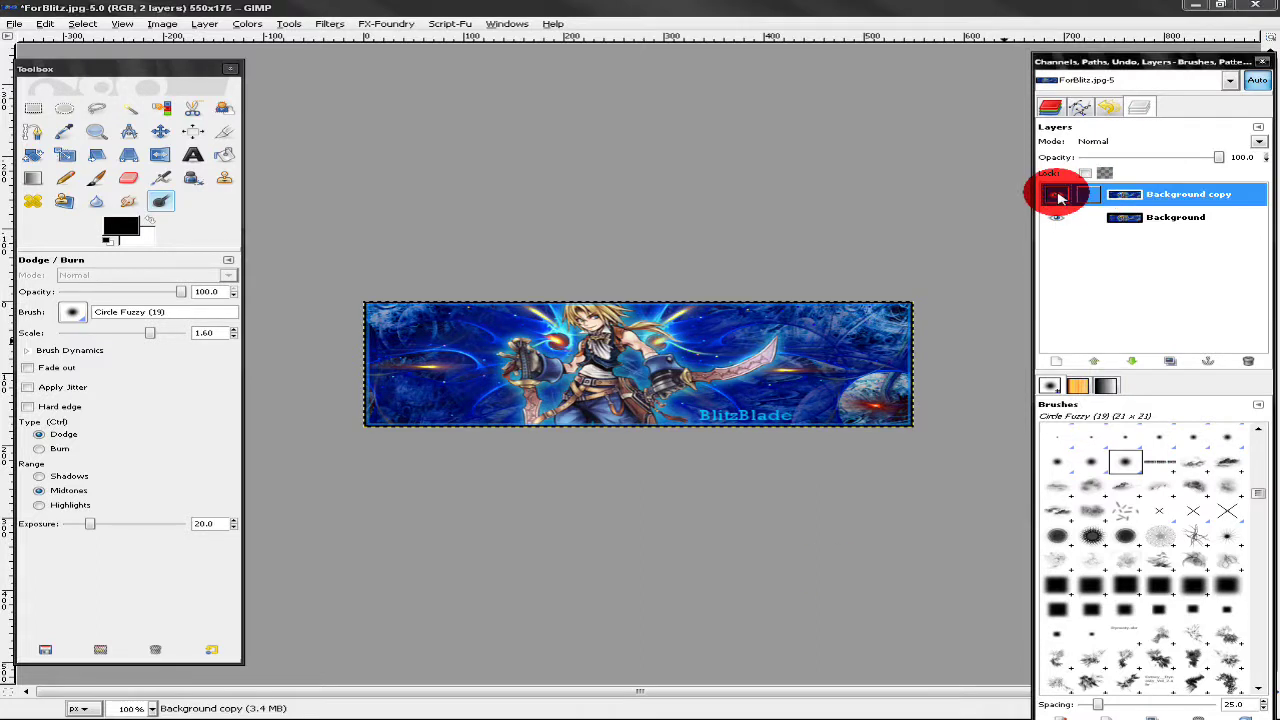
click(1058, 196)
click(1057, 197)
click(1054, 200)
right_click(1110, 218)
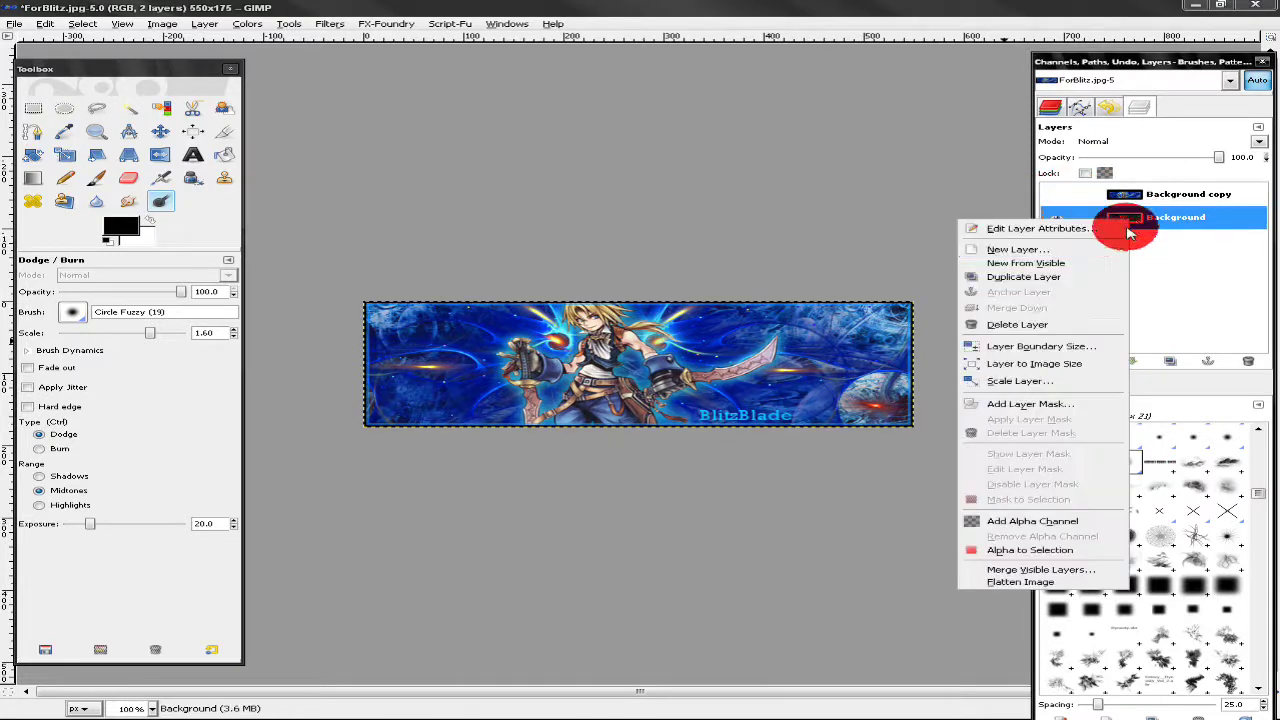
click(1000, 251)
click(300, 349)
Step: Paint black FG-to-transparent gradients inward from the banner's left and right sides
key(l)
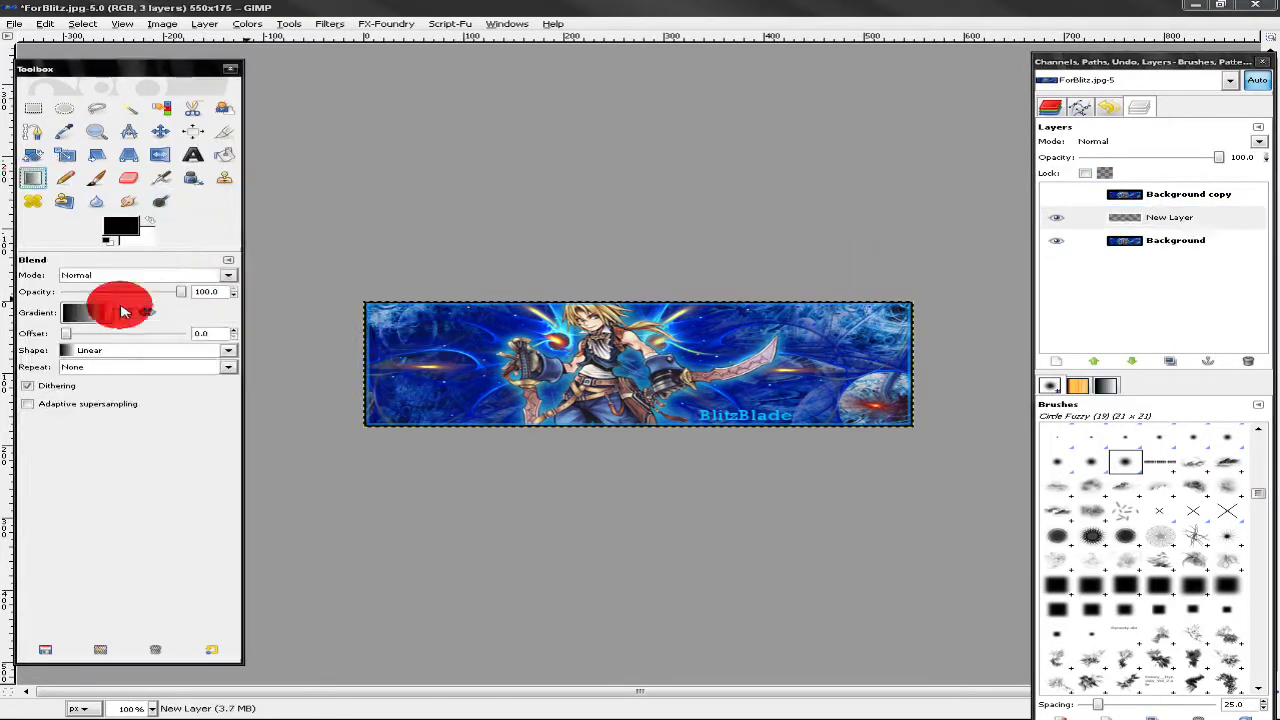
click(90, 306)
click(165, 424)
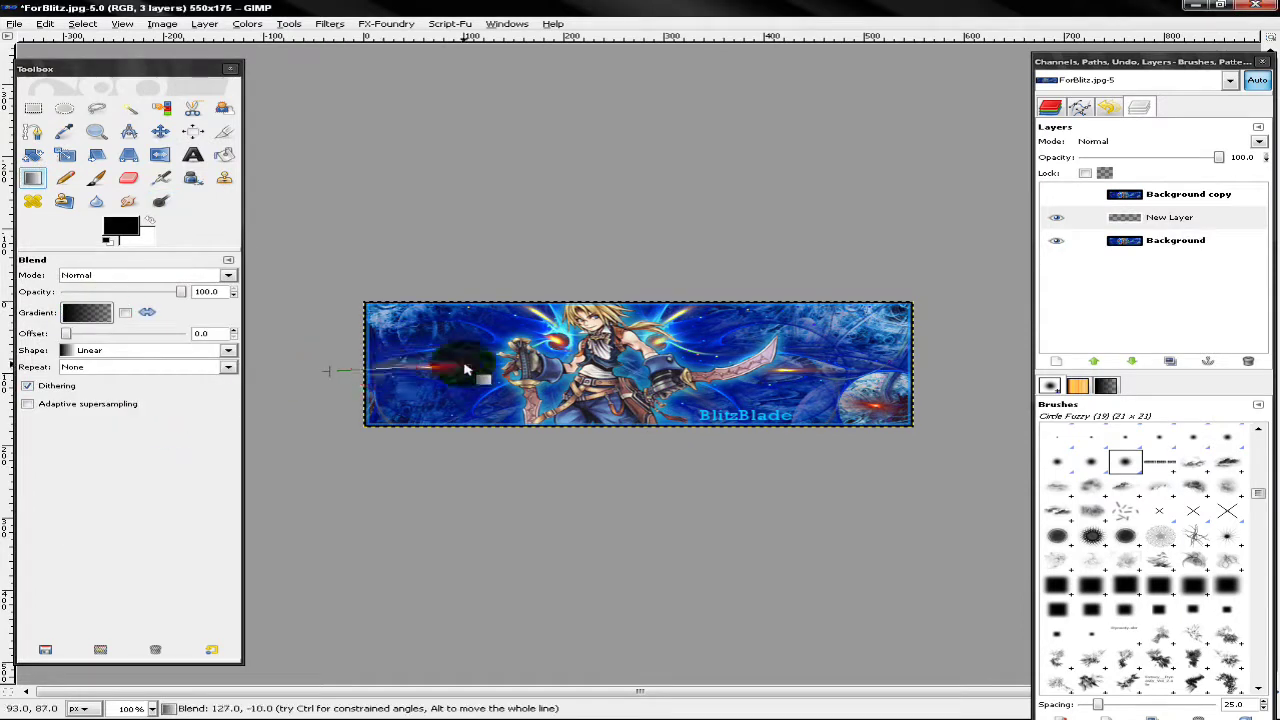
drag(457, 363, 630, 360)
drag(1020, 357, 724, 372)
drag(957, 323, 640, 355)
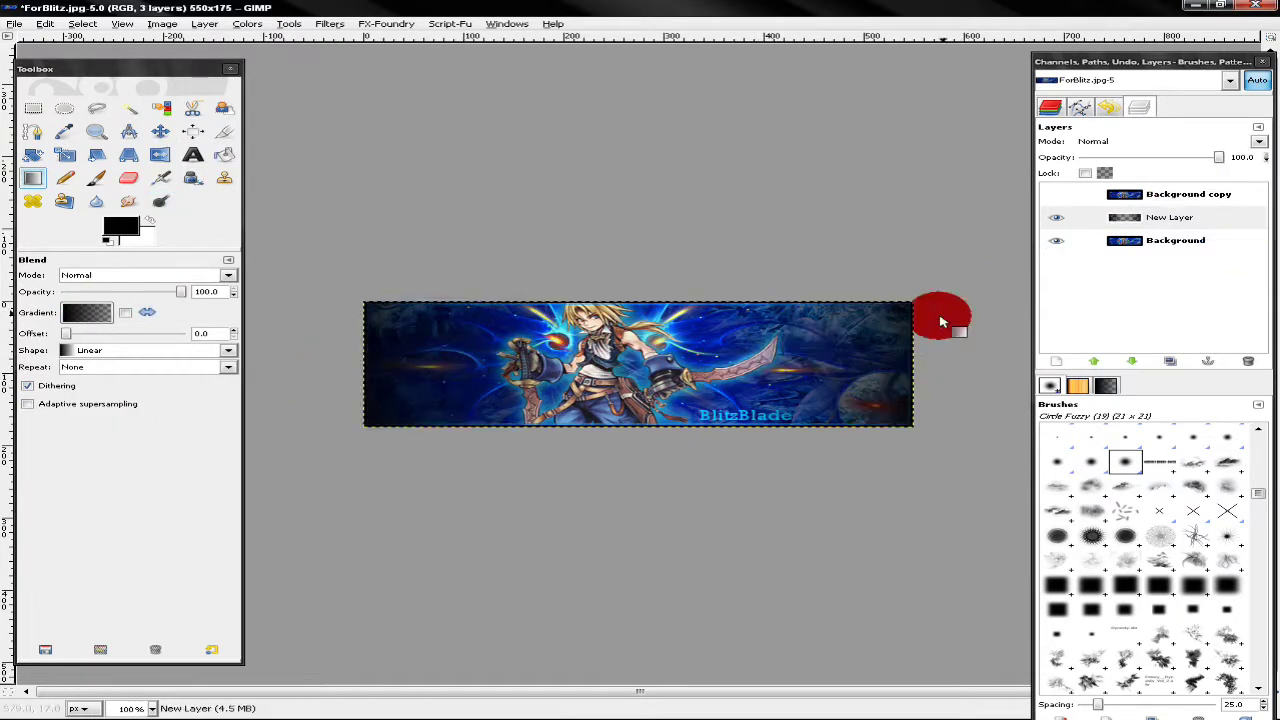
click(1077, 200)
Step: Set the gradient New Layer's mode to Overlay and its opacity to 80
click(1100, 145)
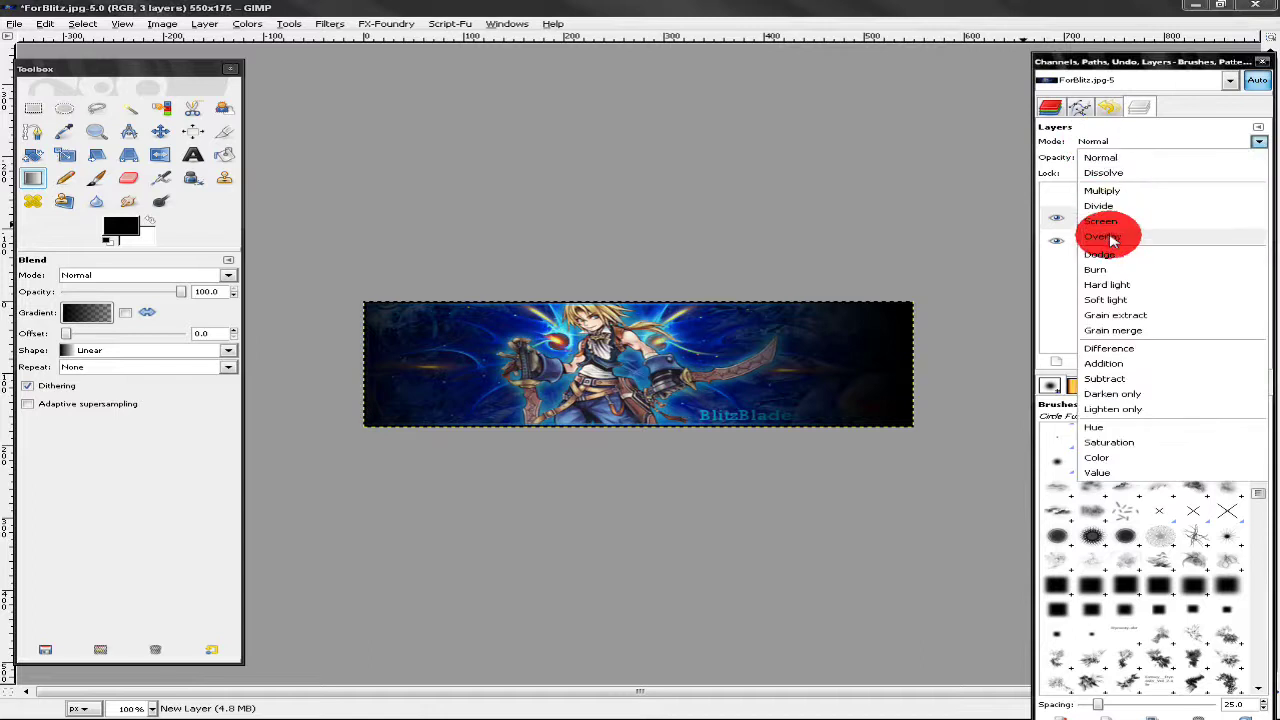
click(1113, 240)
click(1128, 217)
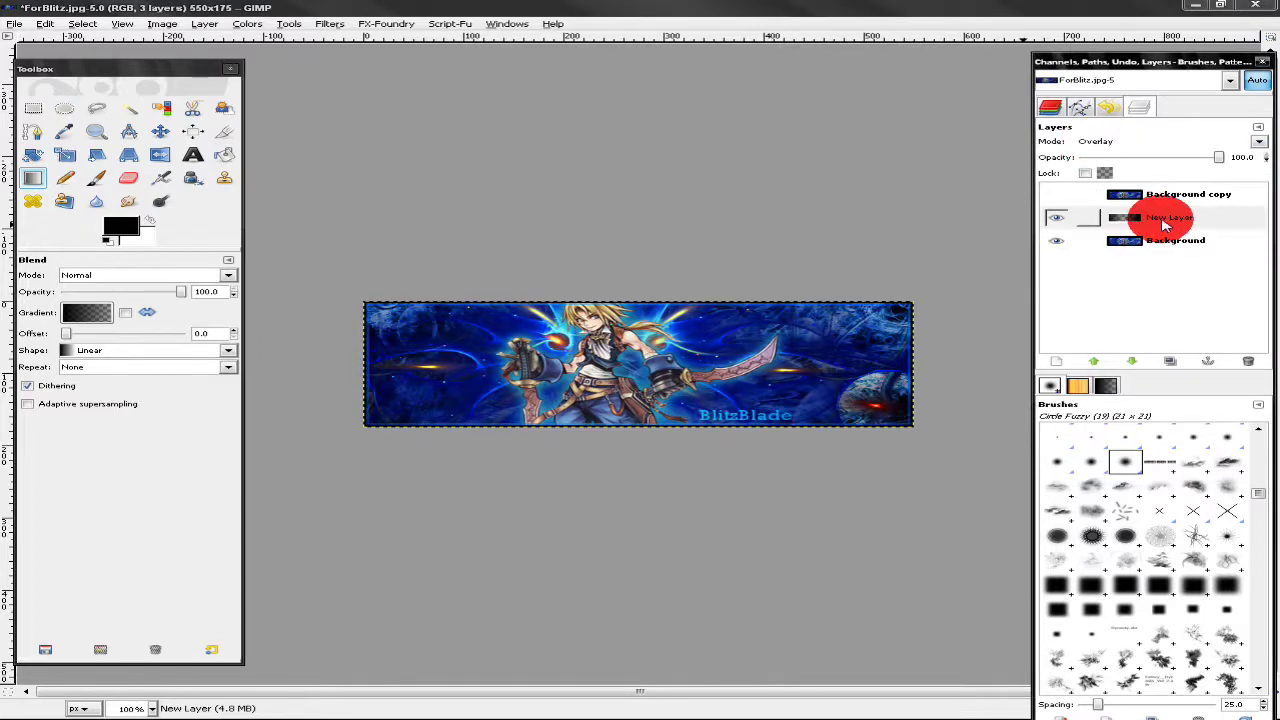
click(1051, 224)
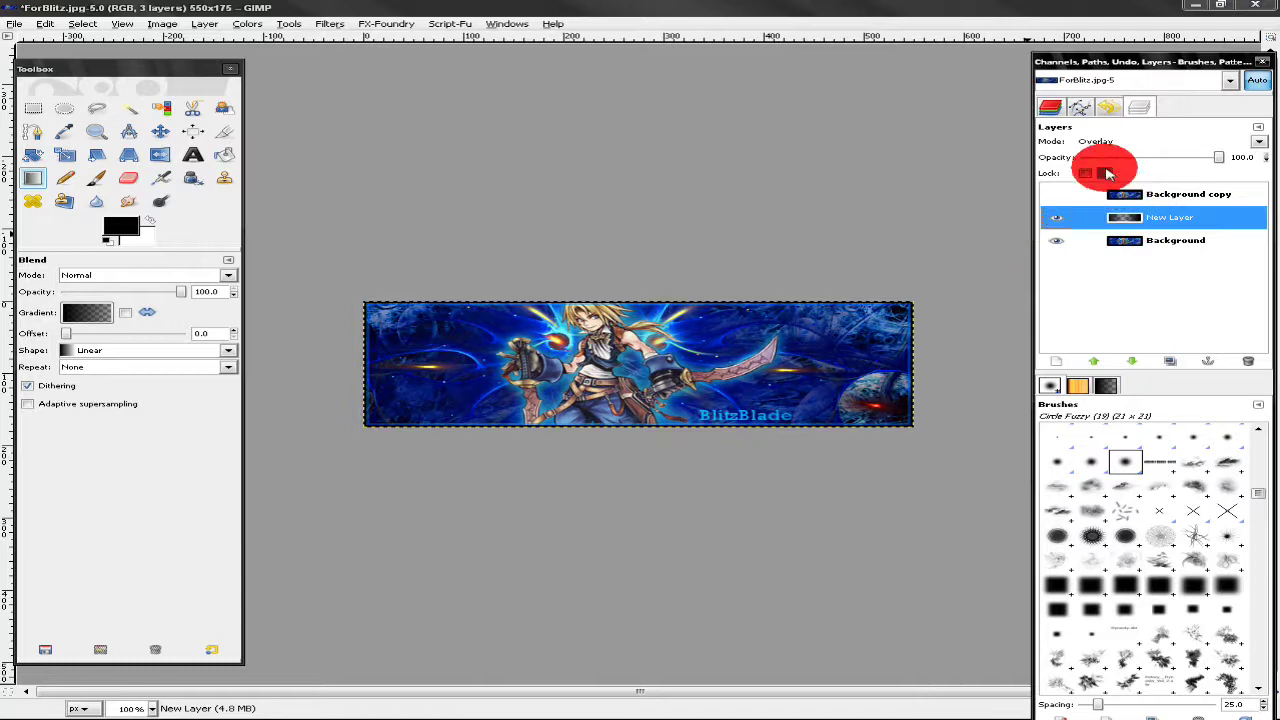
click(1104, 164)
click(1104, 164)
Step: Toggle the New Layer and gradient layer visibility on and off to compare the effect
click(1057, 217)
click(1058, 217)
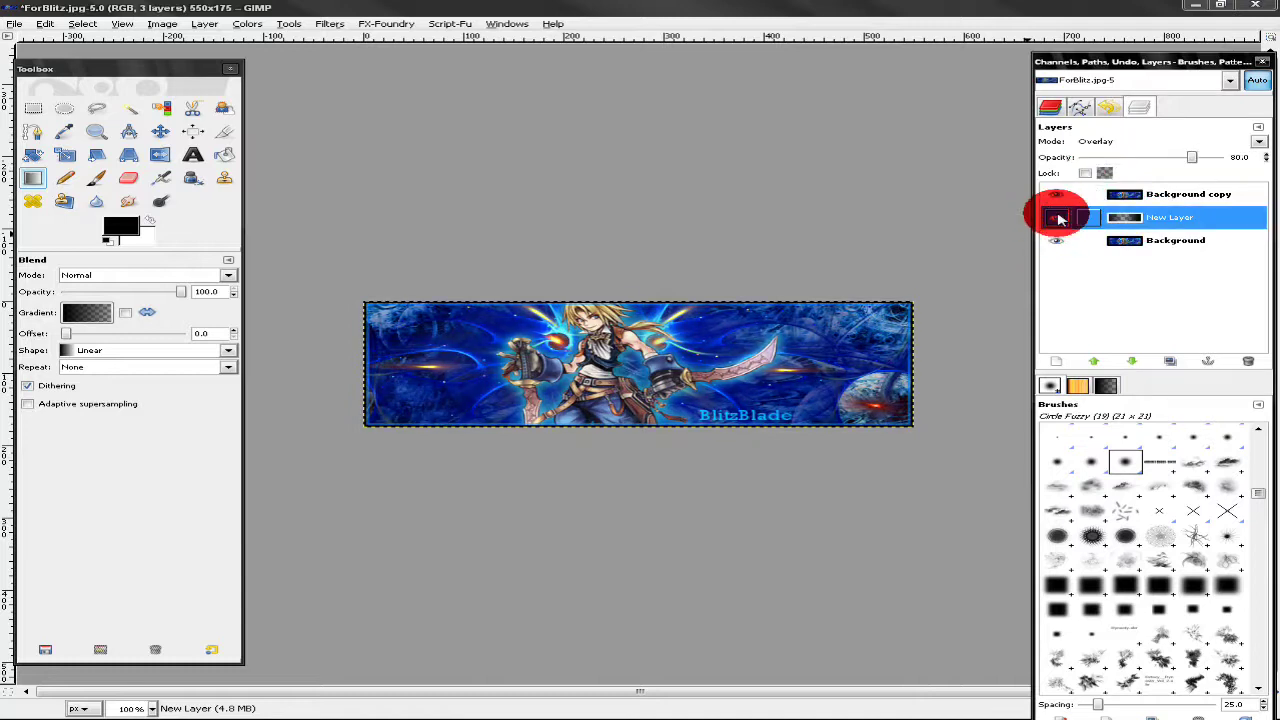
click(1059, 207)
click(1059, 207)
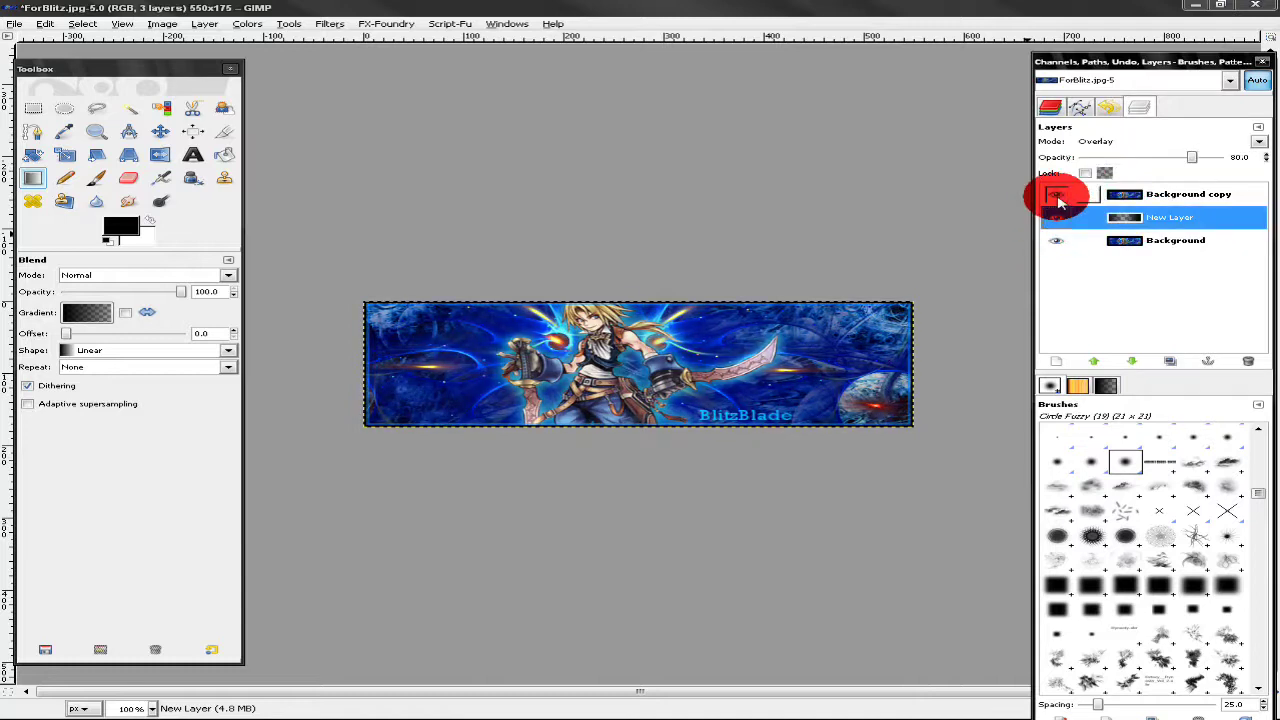
click(1059, 203)
click(1059, 201)
Step: Toggle the Background copy layer's visibility and leave it hidden
click(1059, 201)
click(1059, 201)
click(1059, 201)
click(1059, 201)
click(1059, 201)
click(688, 712)
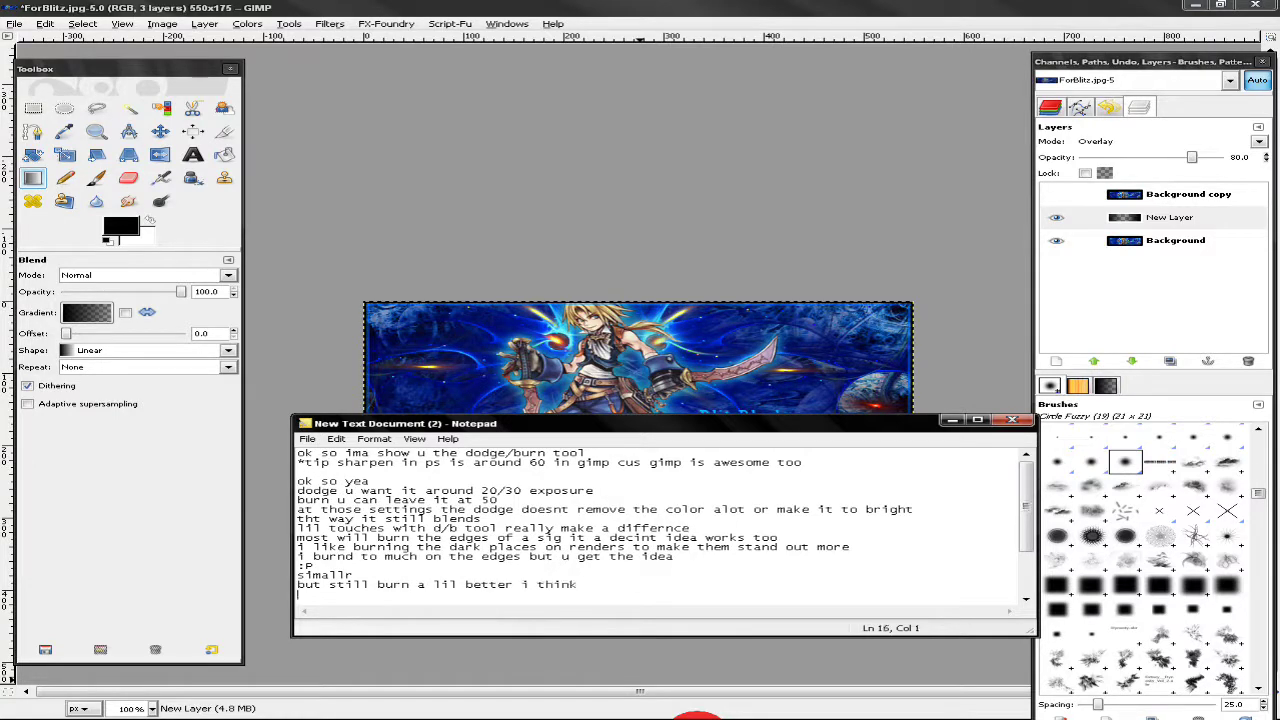
Step: Start a new line at the end of the Notepad tutorial notes for the comment
key(Return)
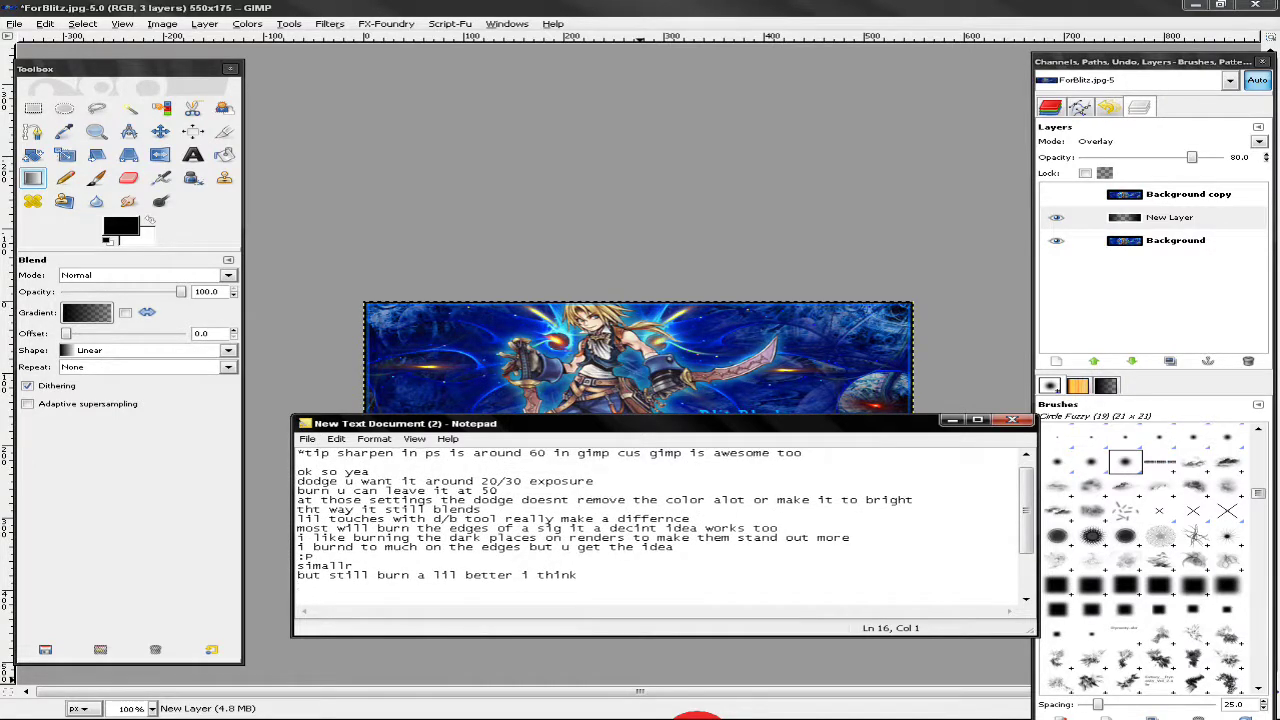